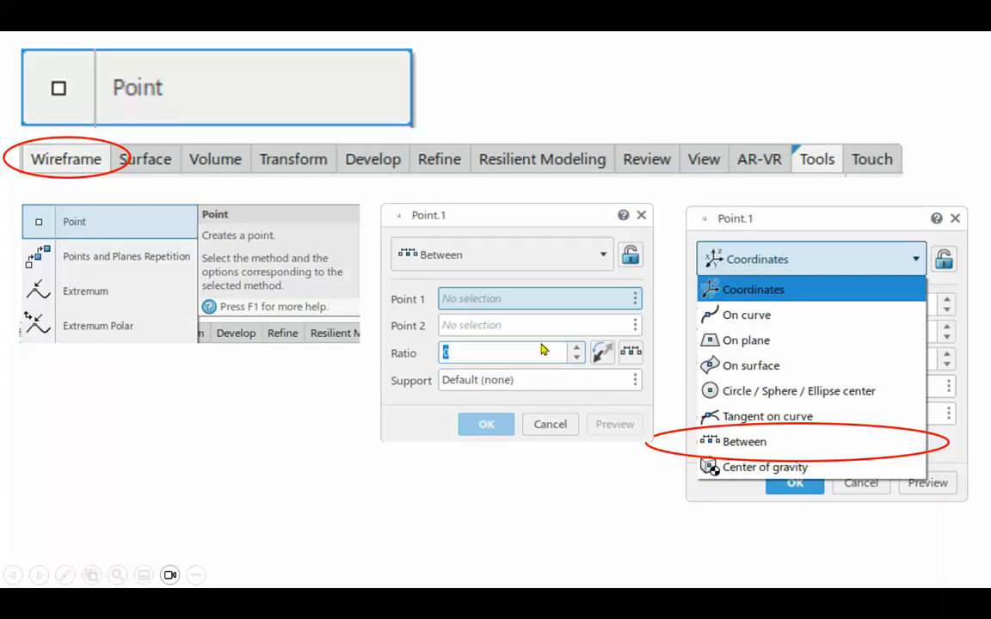
# - End the slide show, switch to 3DEXPERIENCE and start a new 3D part in Generative Shape Design
pyautogui.click(582, 521)
pyautogui.click(507, 508)
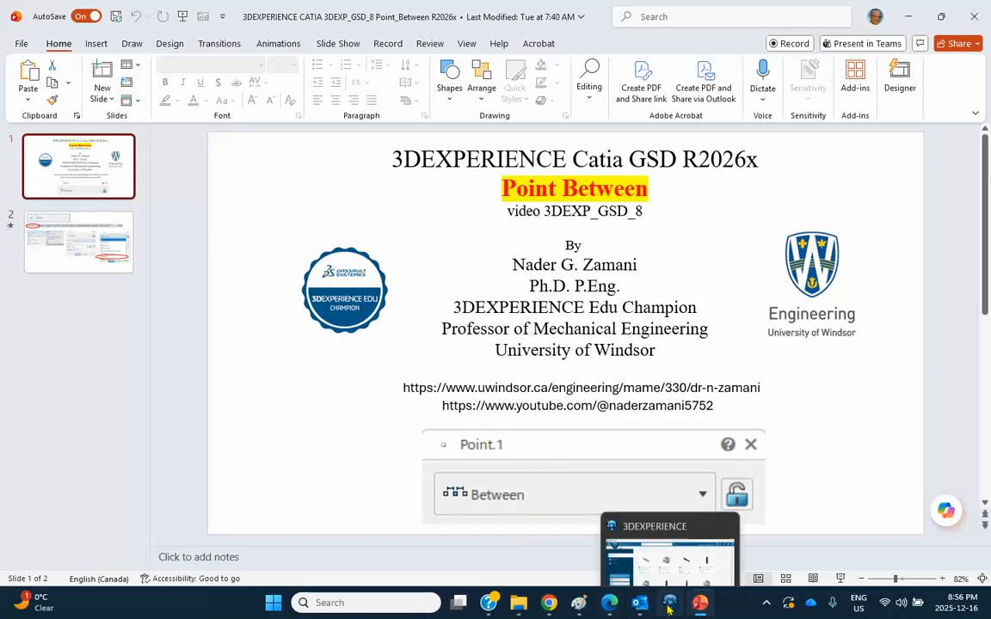
pyautogui.click(669, 603)
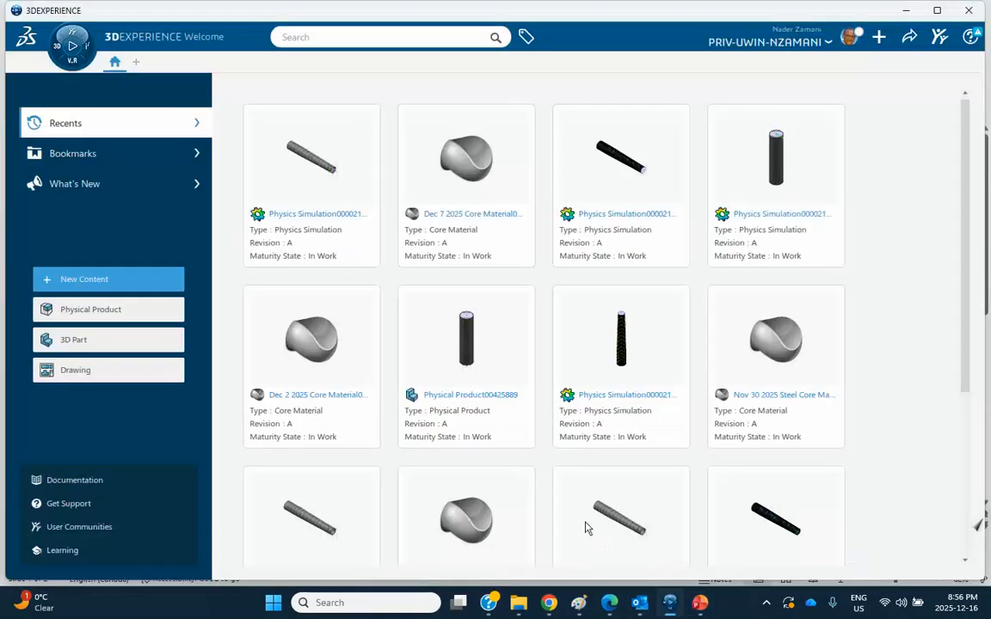
pyautogui.click(68, 48)
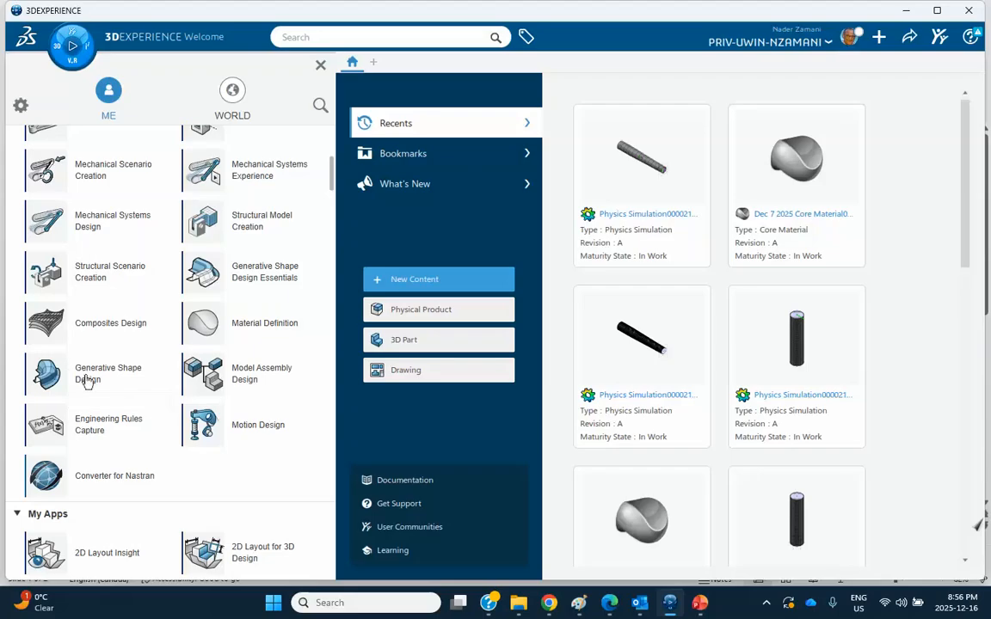
pyautogui.click(87, 373)
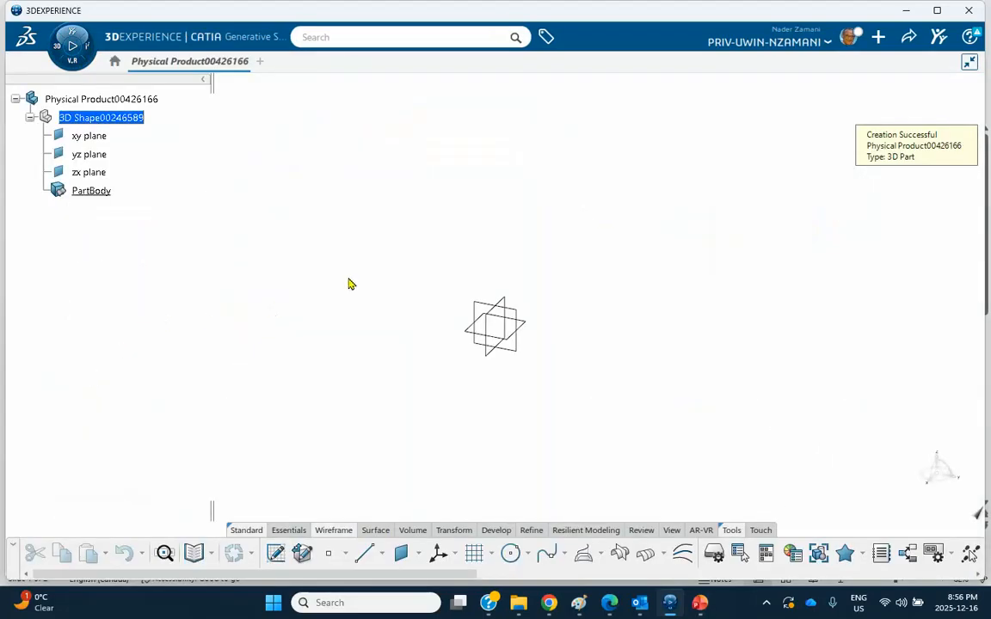
# - Create a point by coordinates at X 0 mm, Y 100 mm, Z 100 mm
pyautogui.click(328, 553)
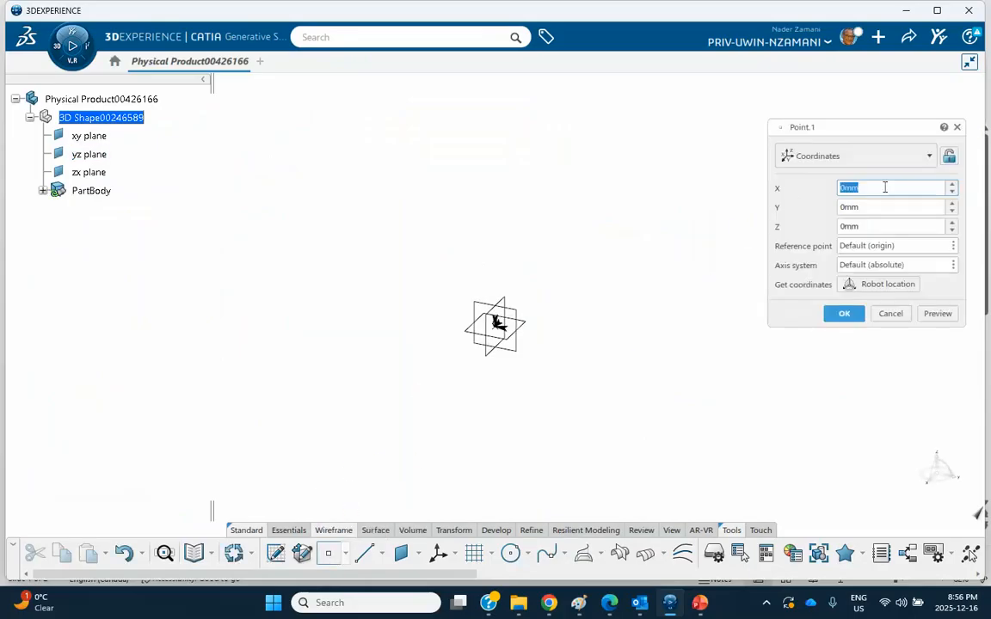
pyautogui.click(952, 204)
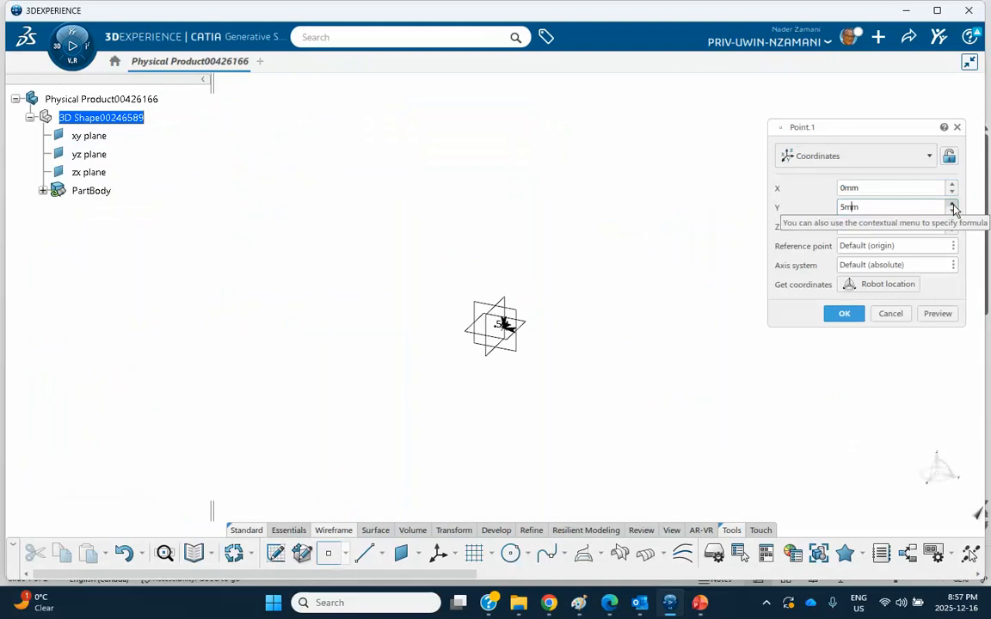
pyautogui.click(952, 207)
pyautogui.moveTo(859, 207); pyautogui.dragTo(782, 212)
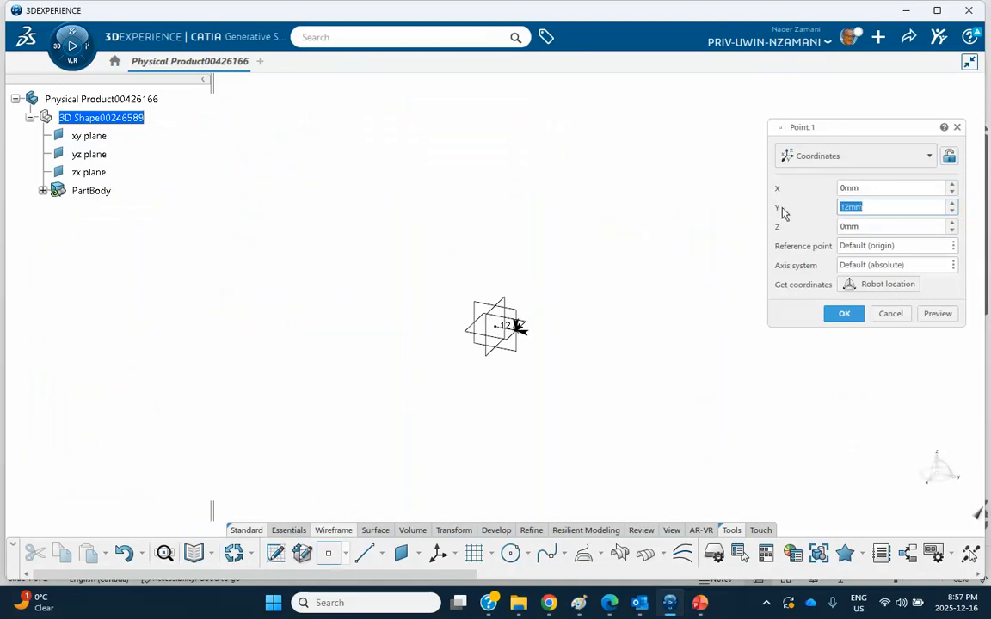
pyautogui.write('100')
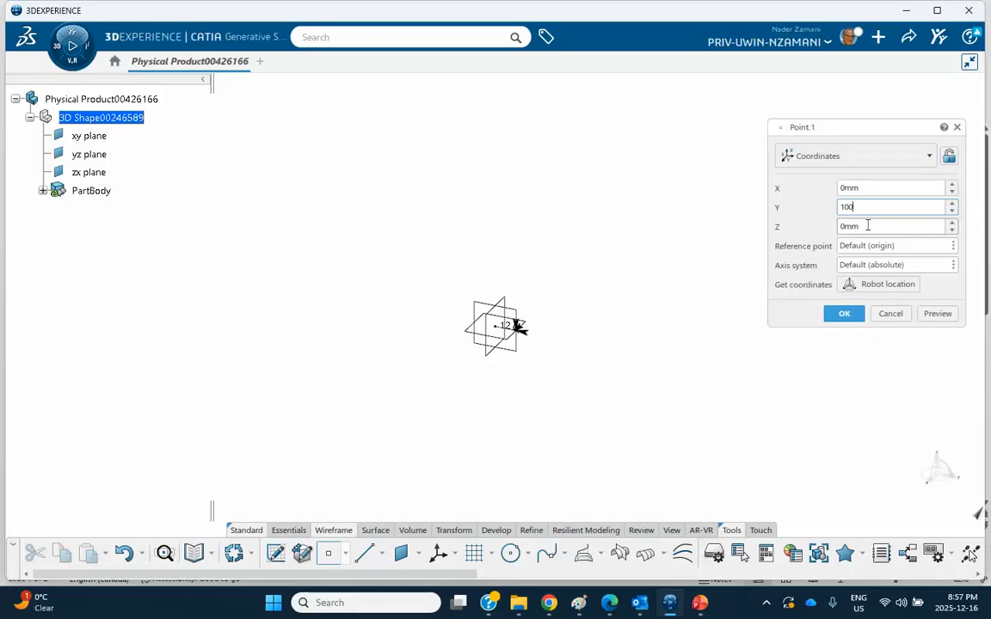
pyautogui.moveTo(868, 225); pyautogui.dragTo(796, 223)
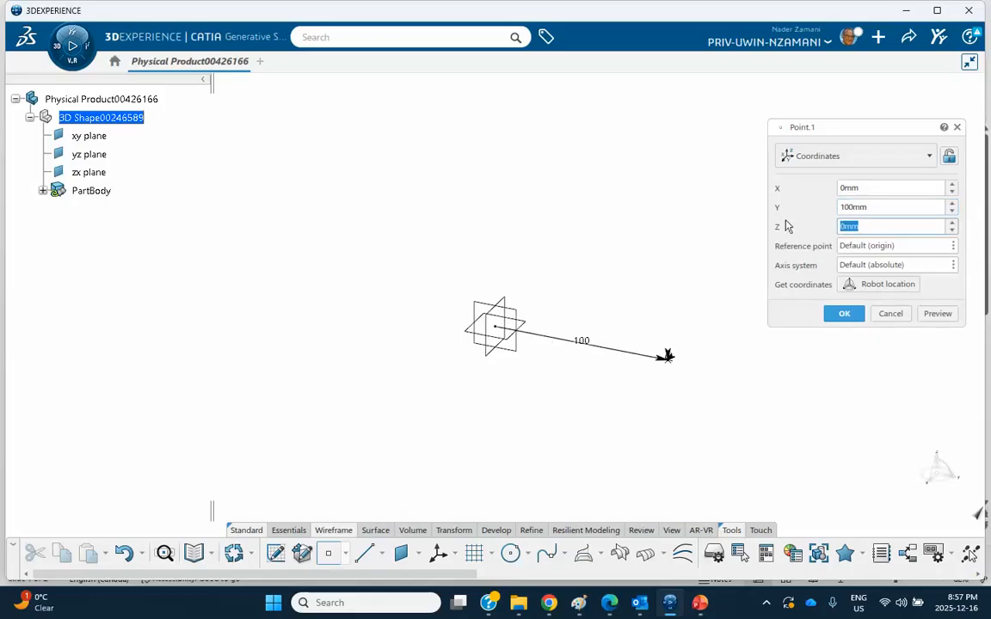
pyautogui.write('100')
pyautogui.click(843, 313)
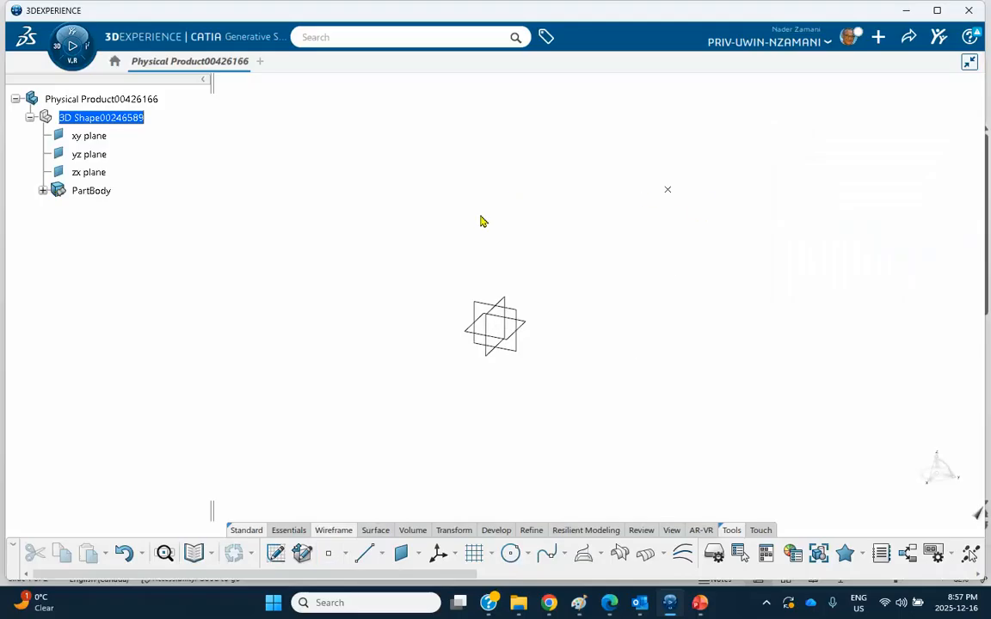
# - Create a second coordinate point at X -50 mm, Y -100 mm, Z 100 mm
pyautogui.click(328, 552)
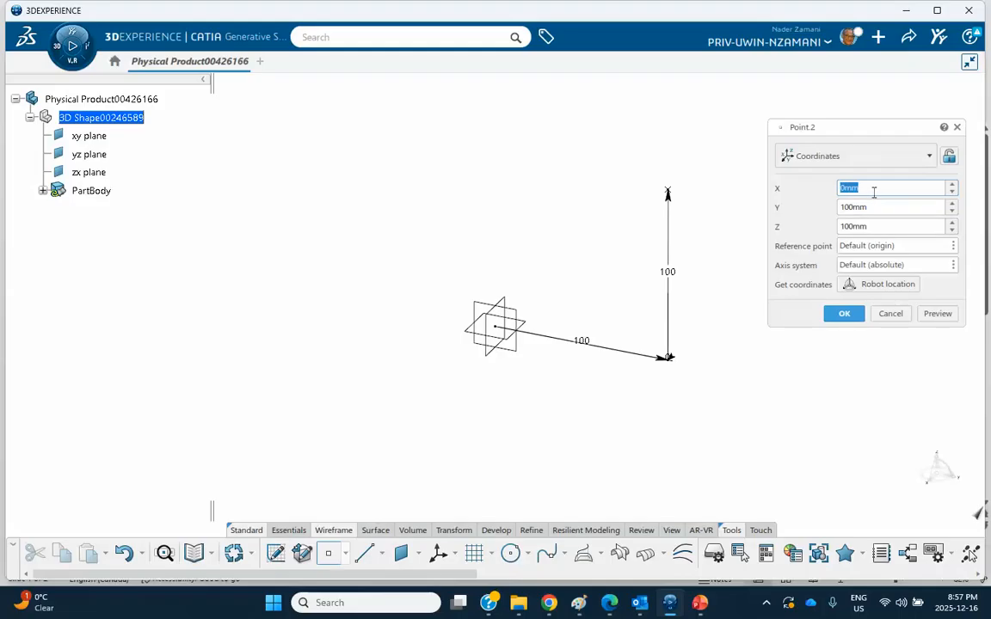
pyautogui.write('-50')
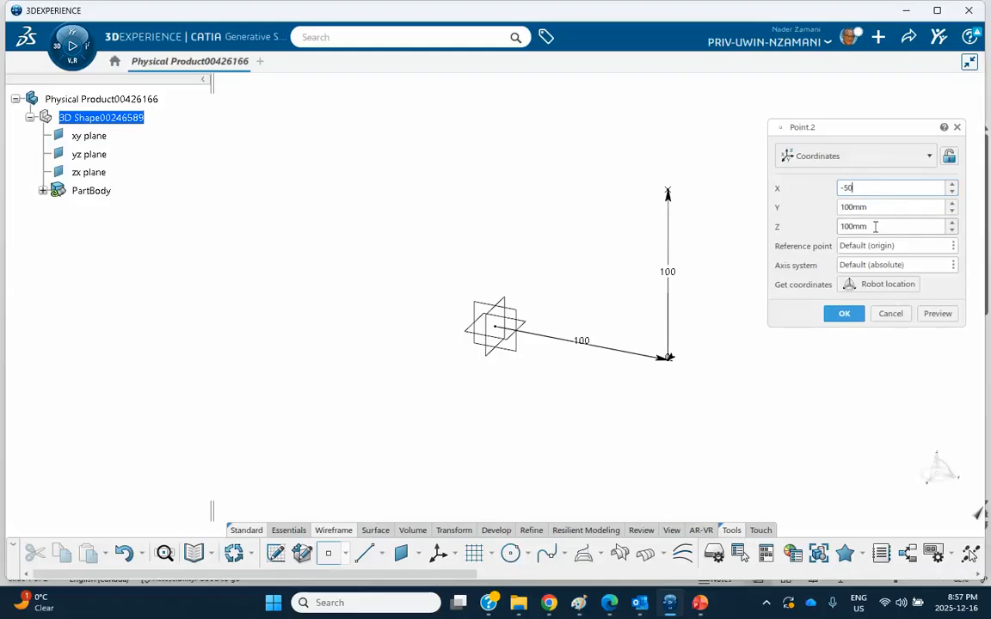
pyautogui.click(875, 226)
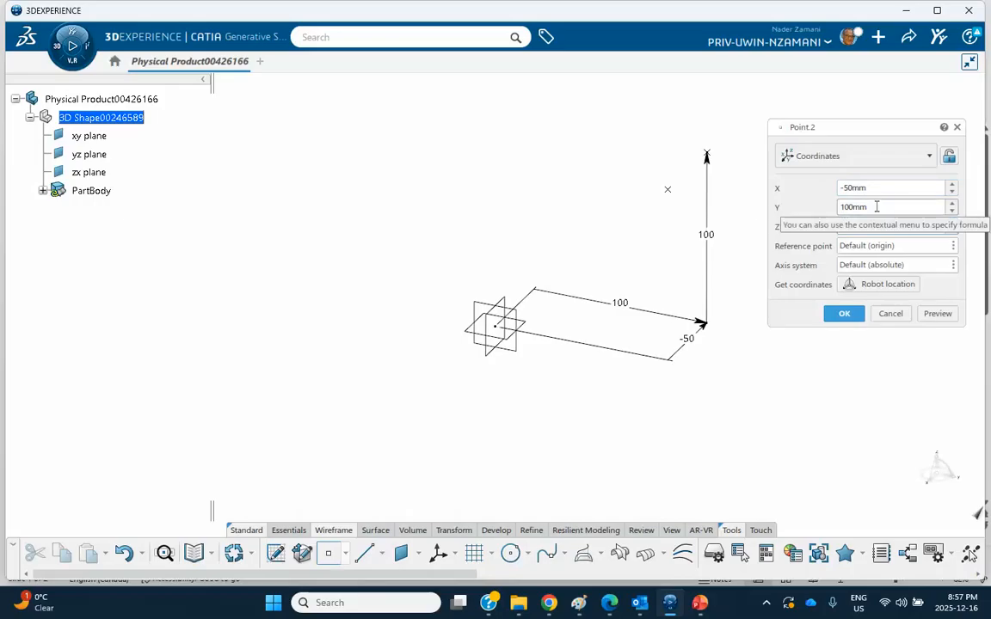
pyautogui.moveTo(875, 206); pyautogui.dragTo(790, 209)
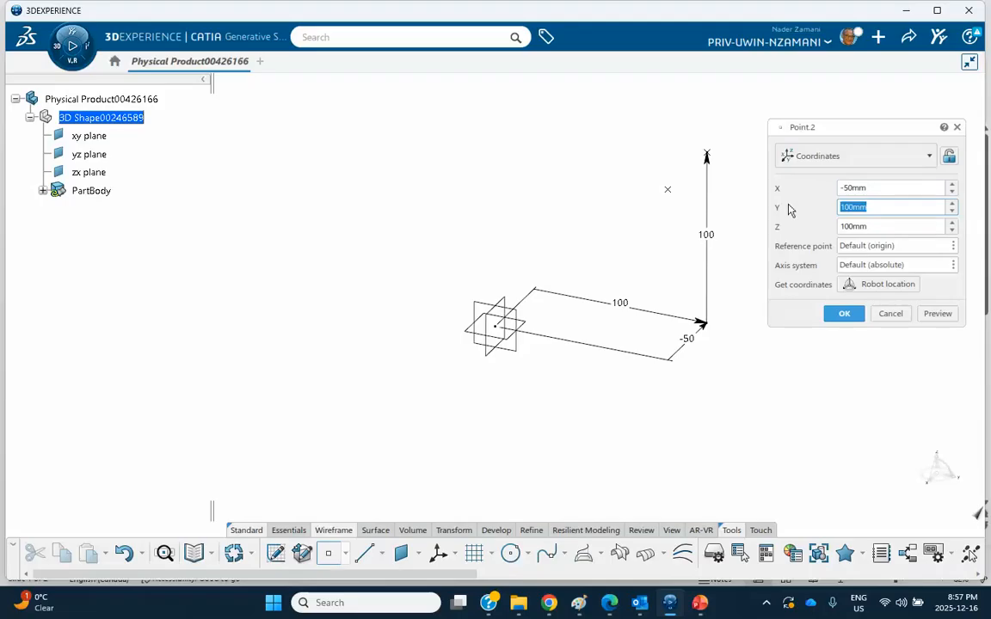
pyautogui.write('-100')
pyautogui.click(843, 313)
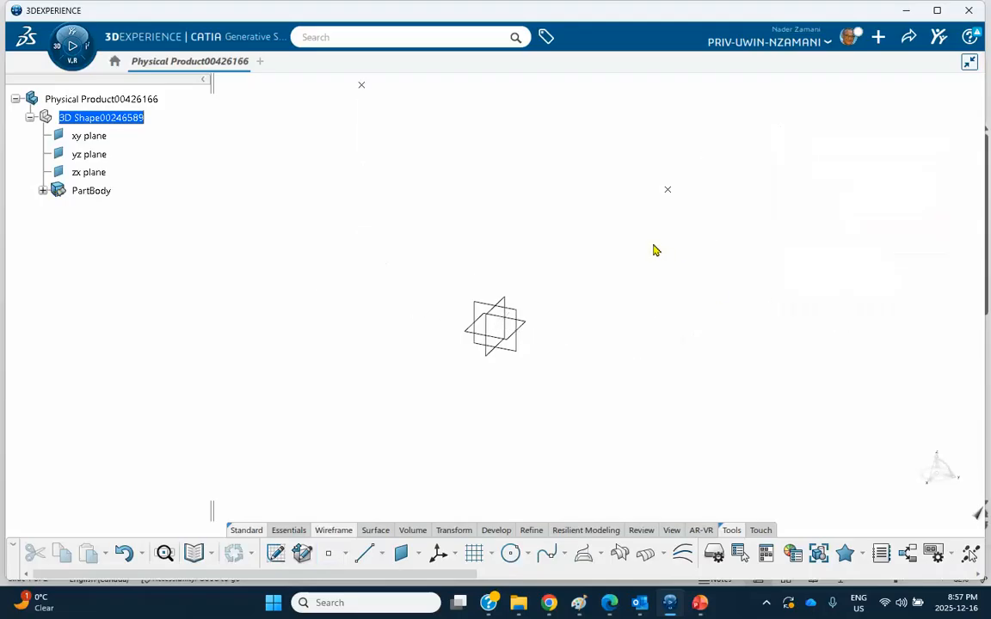
# - Start a third point of type Between, using the second point as Point 1 and the first as Point 2
pyautogui.moveTo(651, 244); pyautogui.dragTo(653, 323, button='middle')
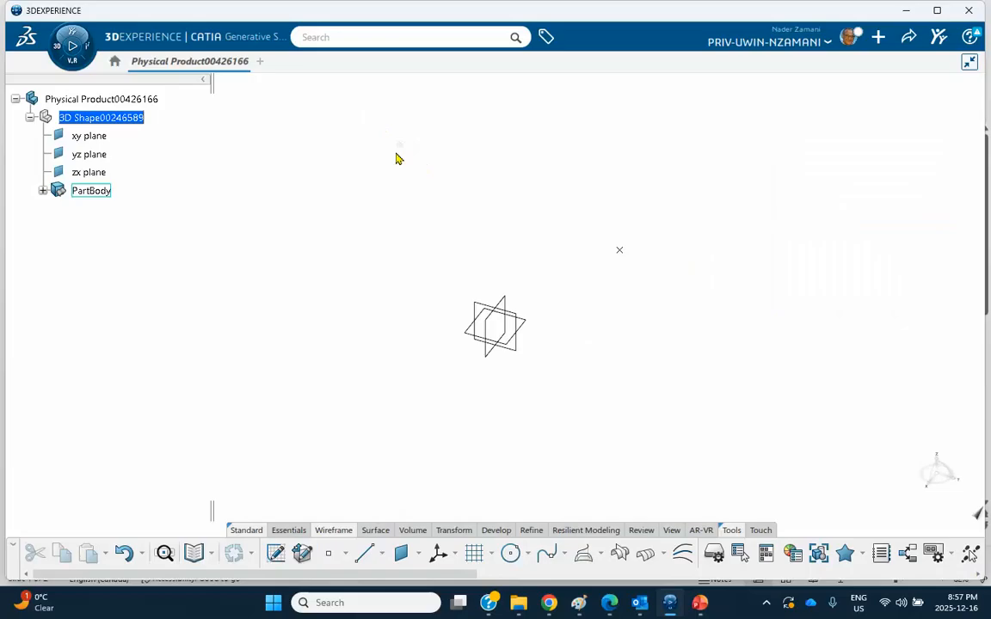
pyautogui.click(328, 557)
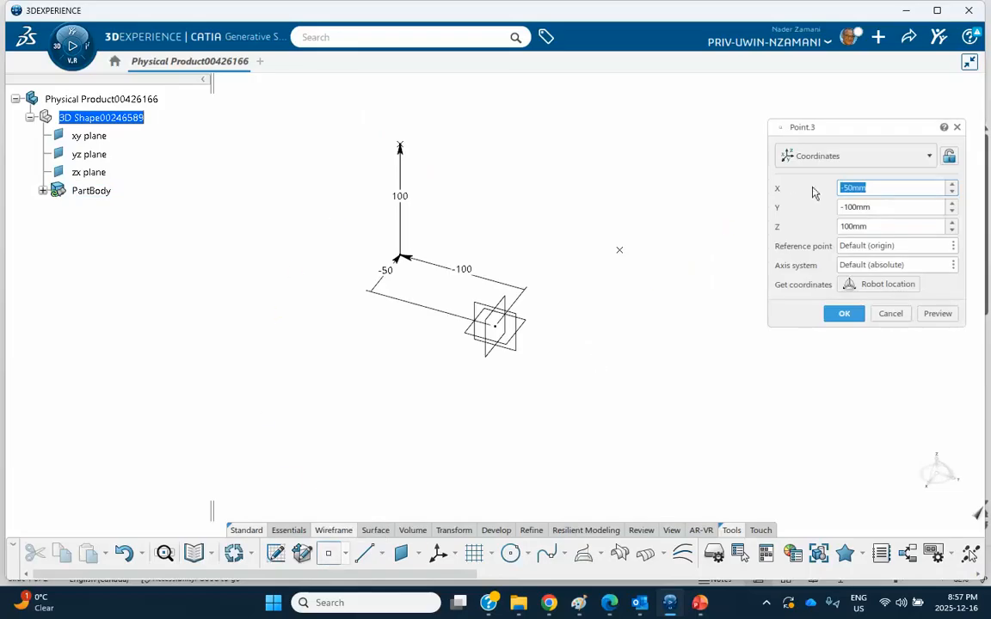
pyautogui.click(851, 157)
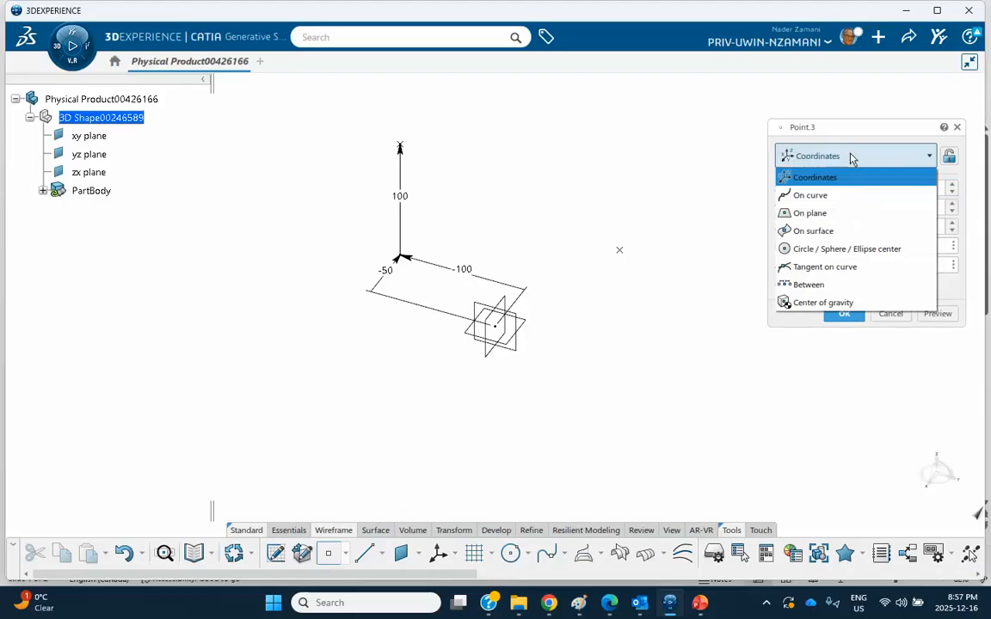
pyautogui.click(818, 285)
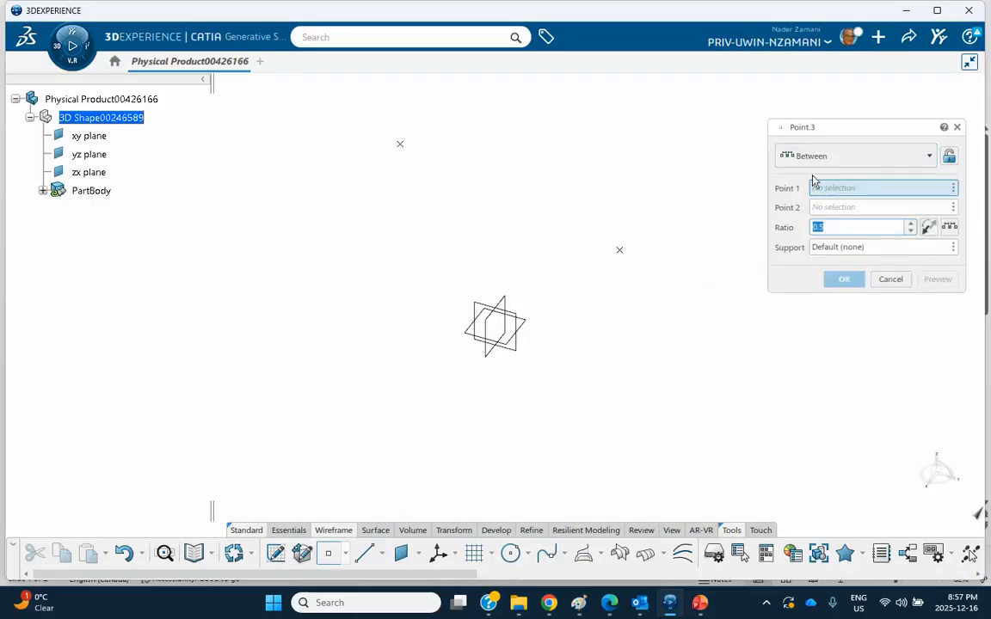
pyautogui.moveTo(721, 146); pyautogui.dragTo(708, 174, button='middle')
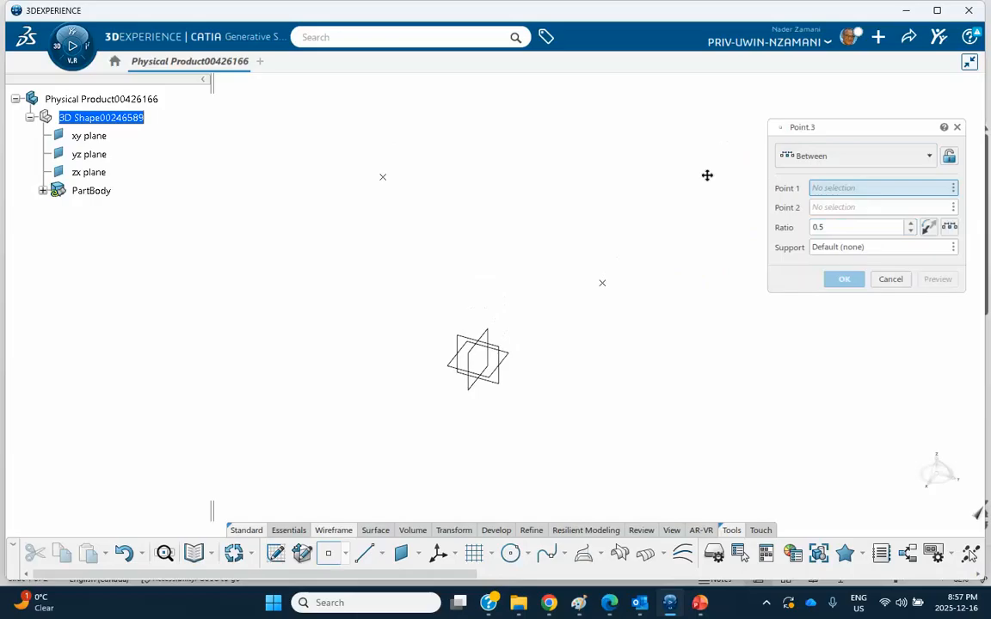
pyautogui.click(385, 179)
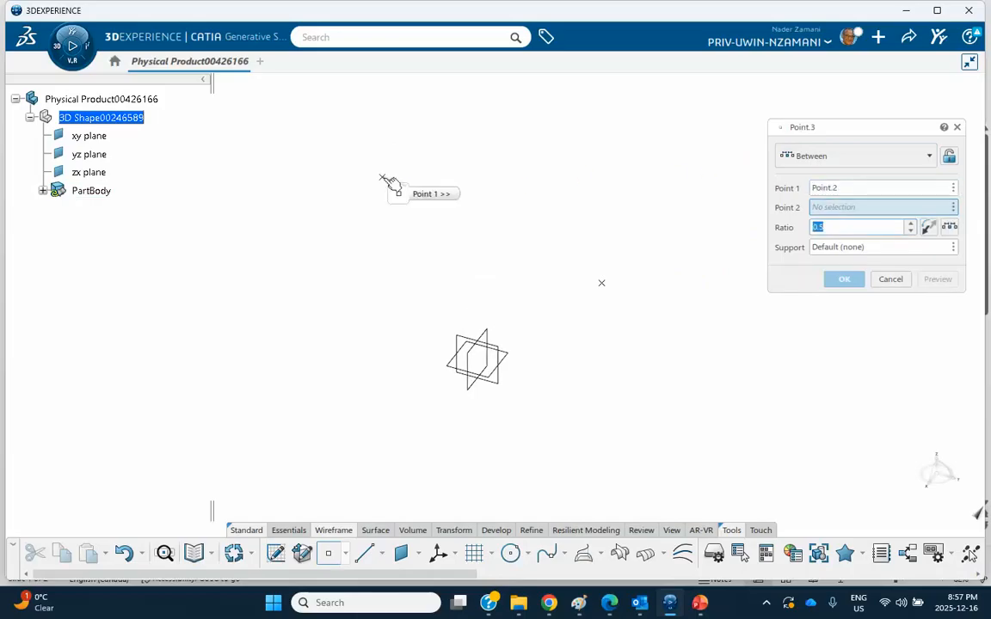
pyautogui.click(606, 287)
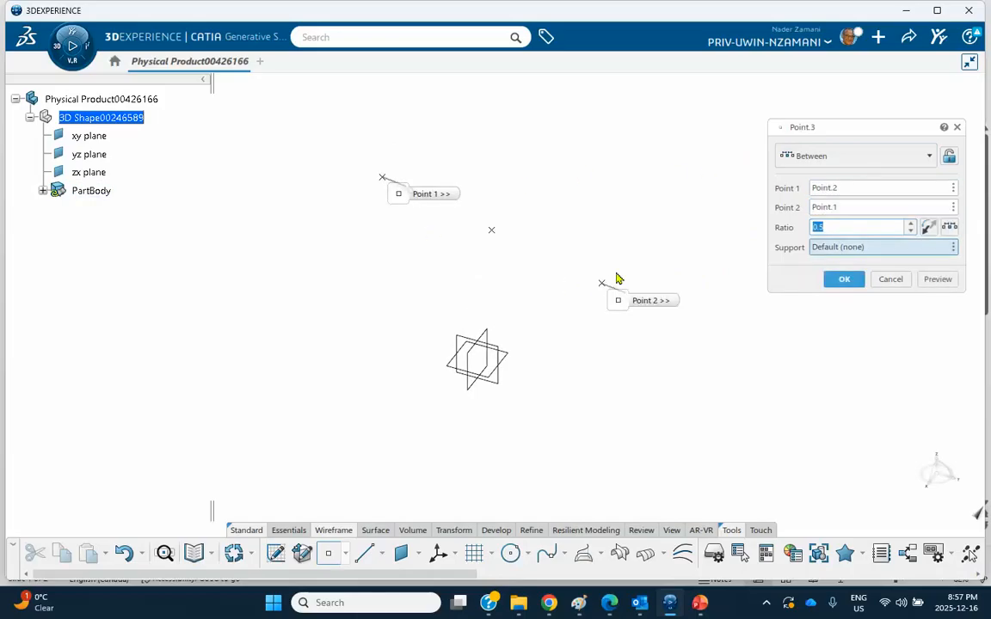
# - Move the Point 1 label aside, set the Between point's ratio to 0.3 and preview it
pyautogui.click(867, 228)
pyautogui.moveTo(400, 195); pyautogui.dragTo(261, 215)
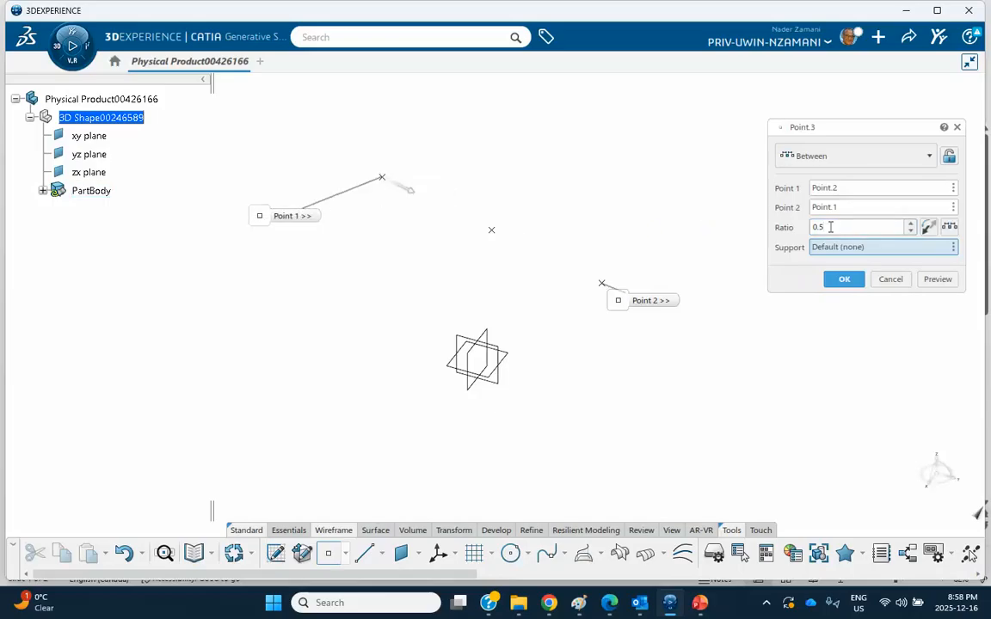
pyautogui.doubleClick(831, 227)
pyautogui.write('.3')
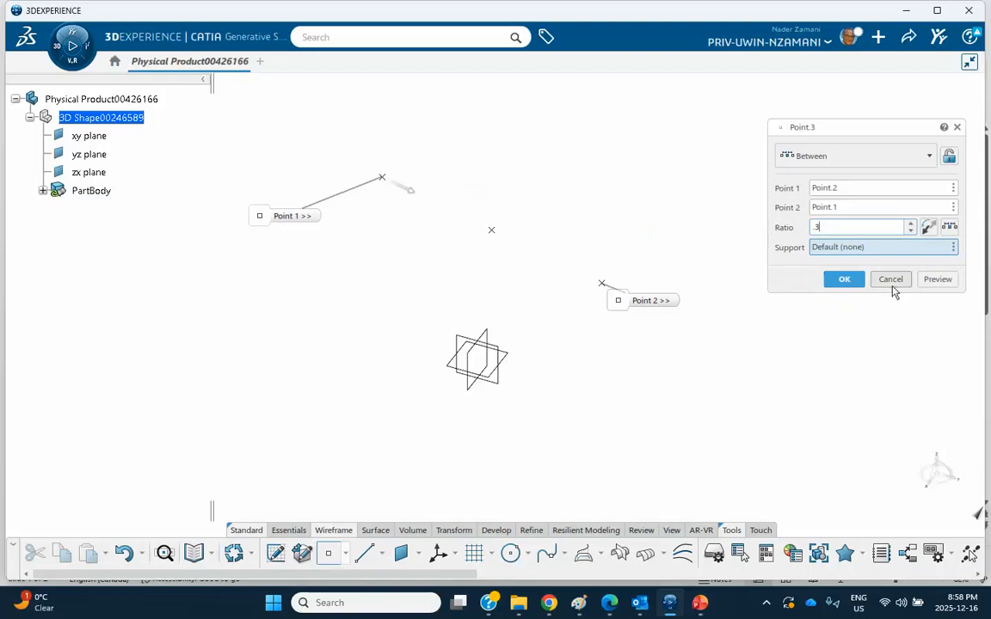
pyautogui.click(934, 284)
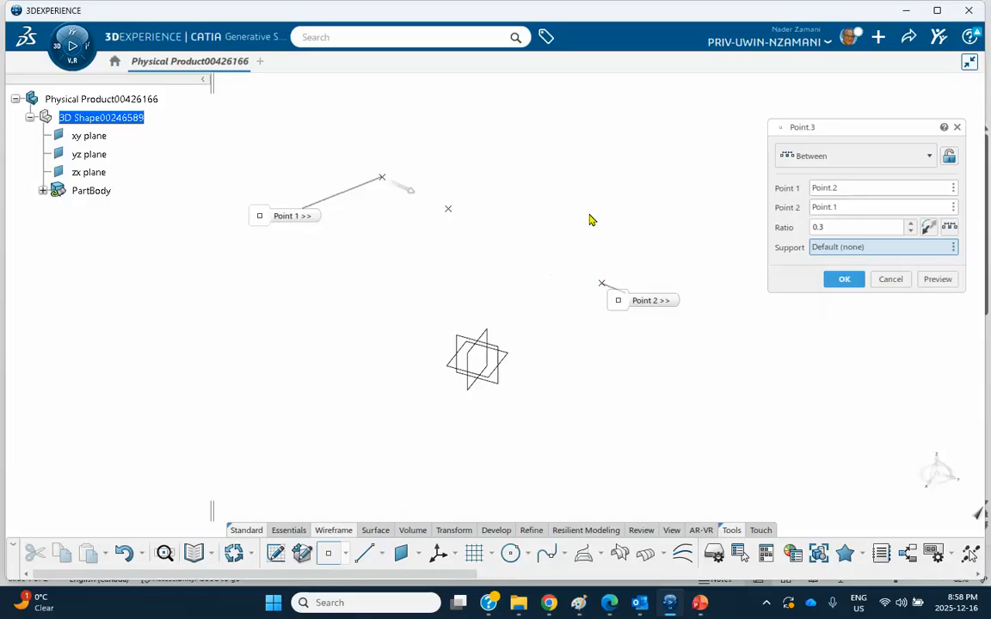
# - Reverse the Between point's direction, place it at the middle point and create it
pyautogui.click(930, 233)
pyautogui.click(923, 226)
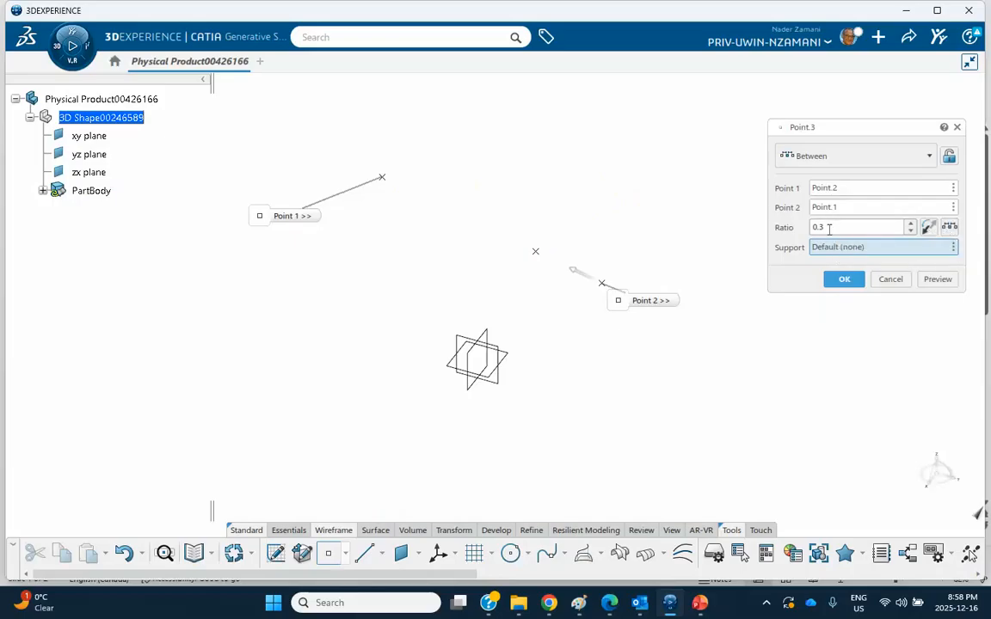
pyautogui.click(949, 229)
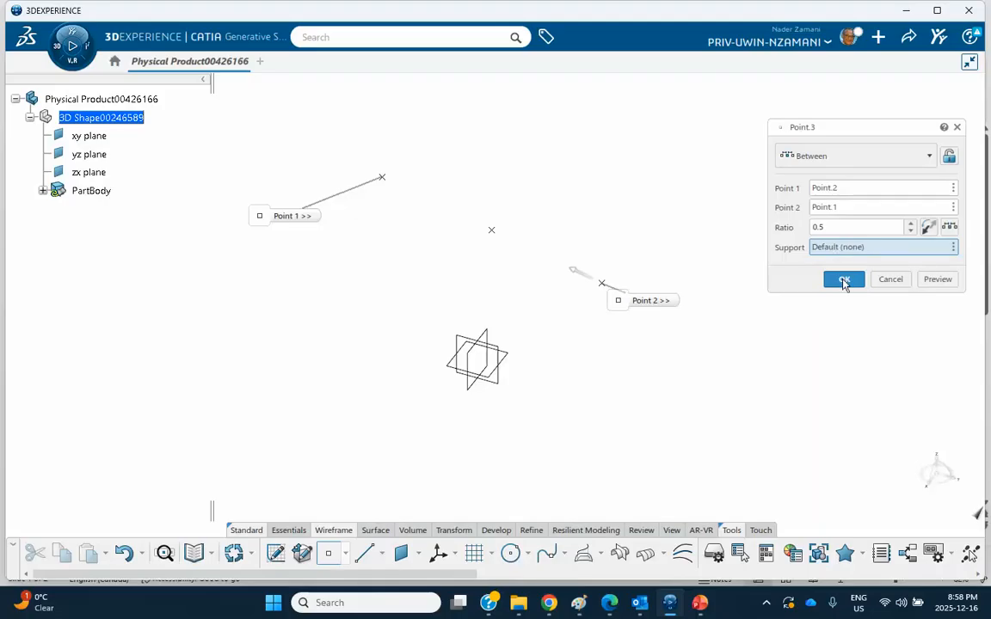
pyautogui.click(843, 281)
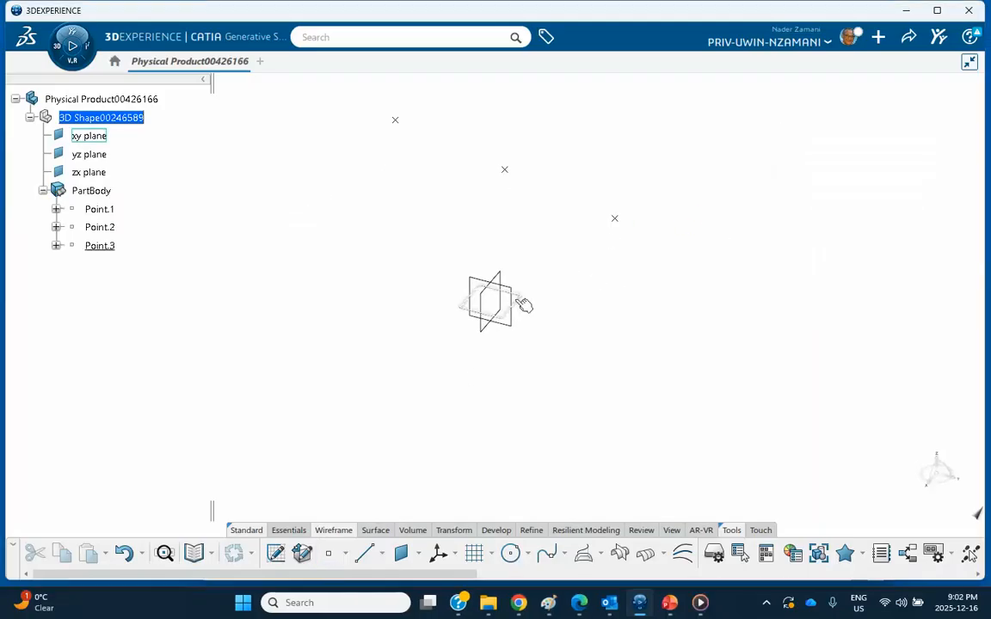
# - Sketch an open three-point spline on the xy plane, curving past the origin, and exit the sketch
pyautogui.click(523, 306)
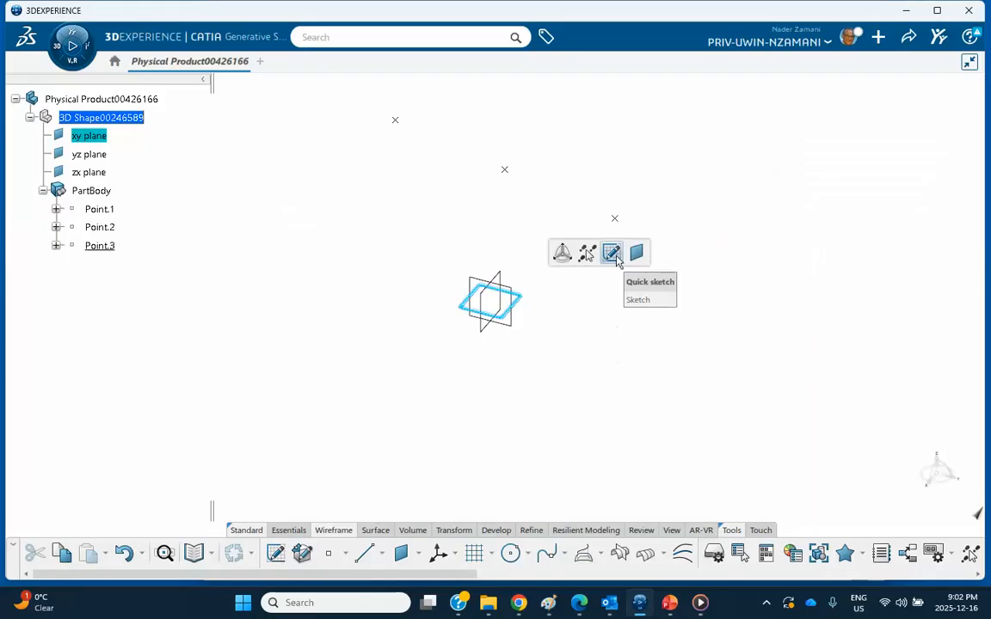
pyautogui.click(611, 253)
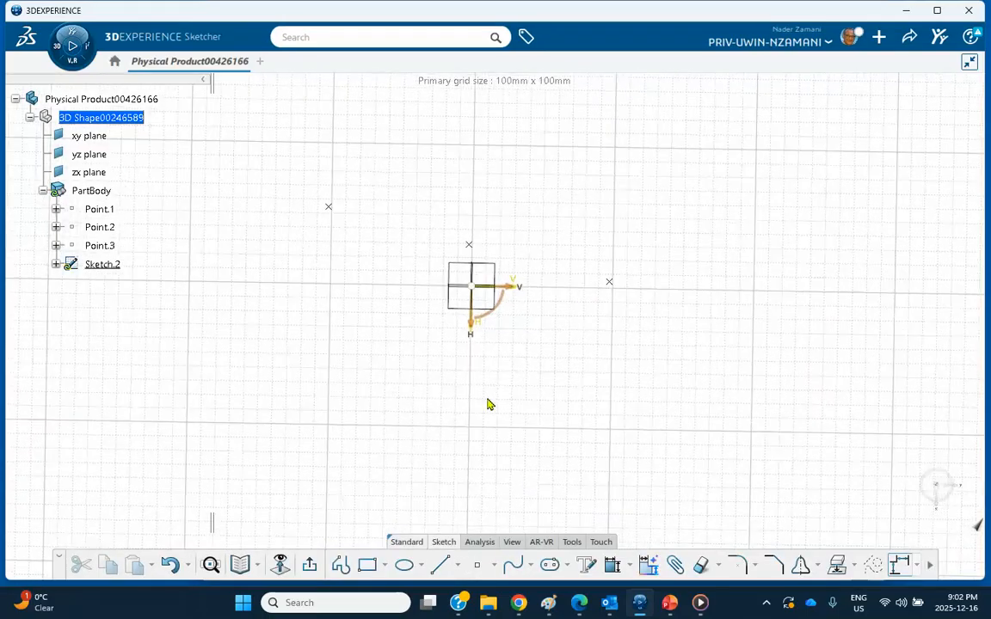
pyautogui.click(510, 567)
pyautogui.click(416, 460)
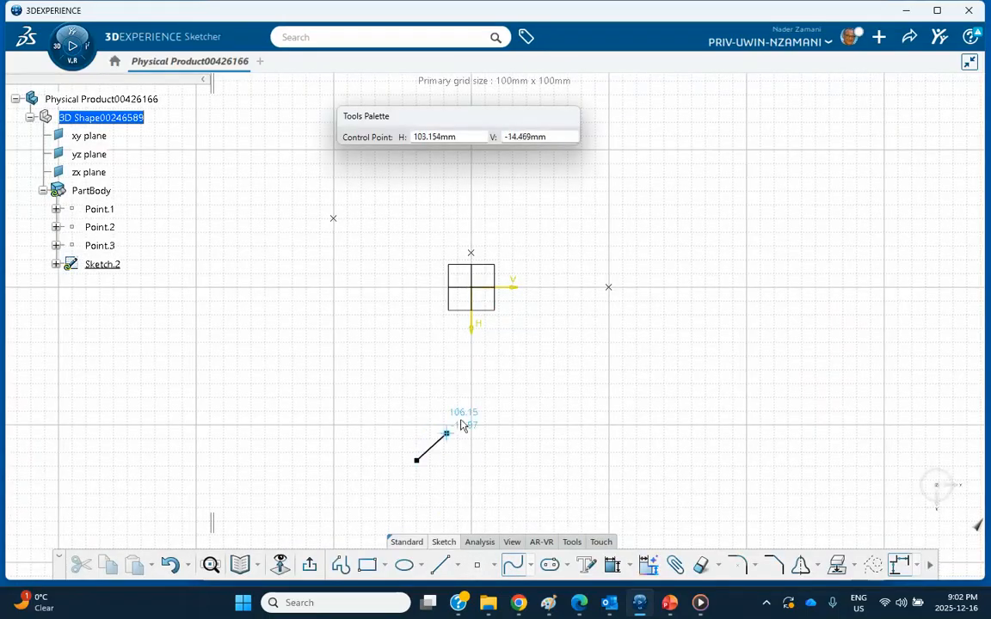
pyautogui.click(535, 342)
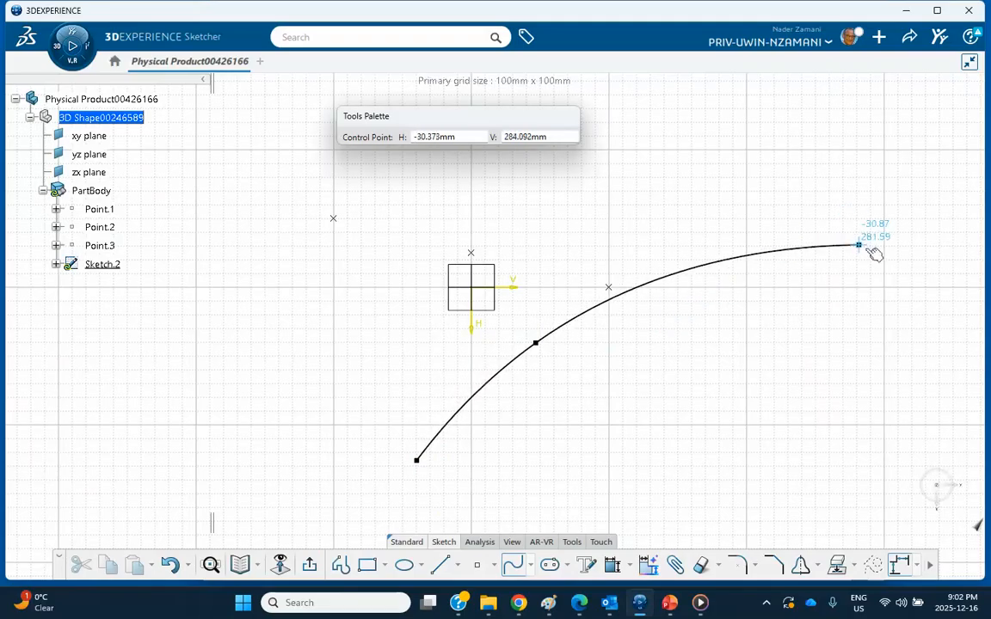
pyautogui.doubleClick(895, 267)
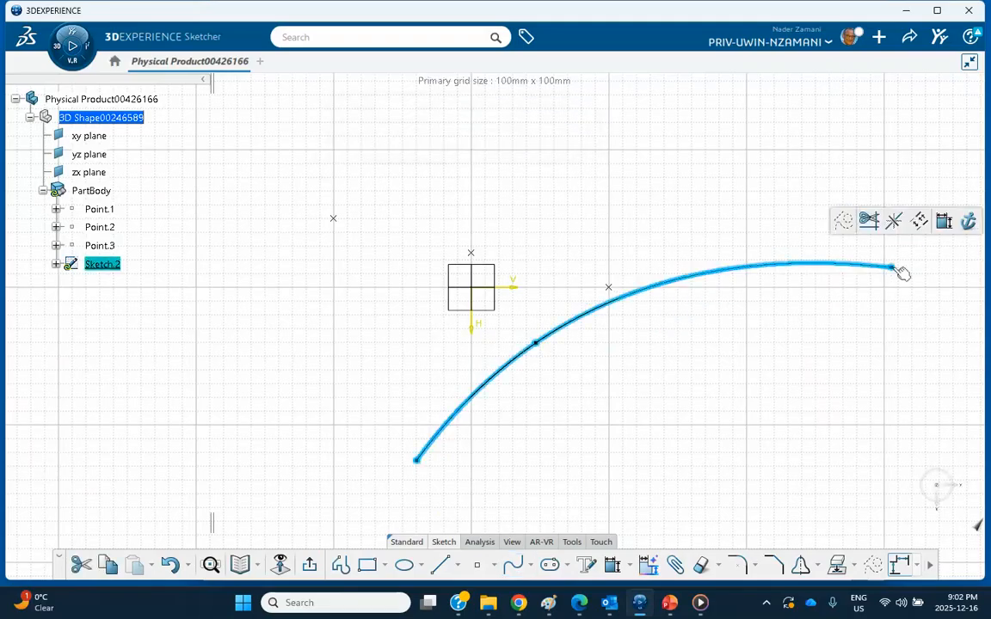
pyautogui.click(312, 564)
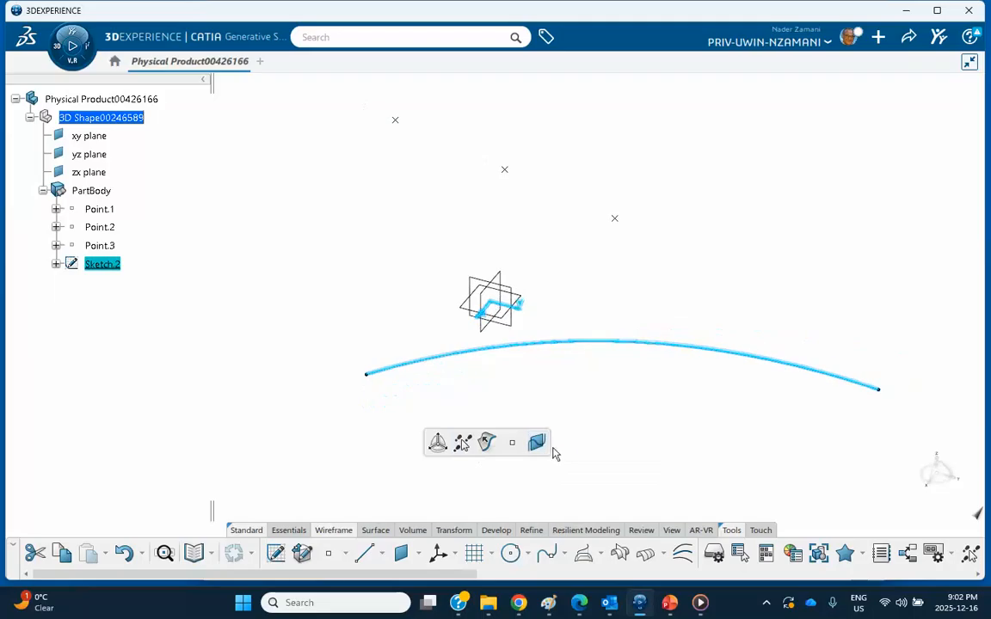
pyautogui.click(591, 442)
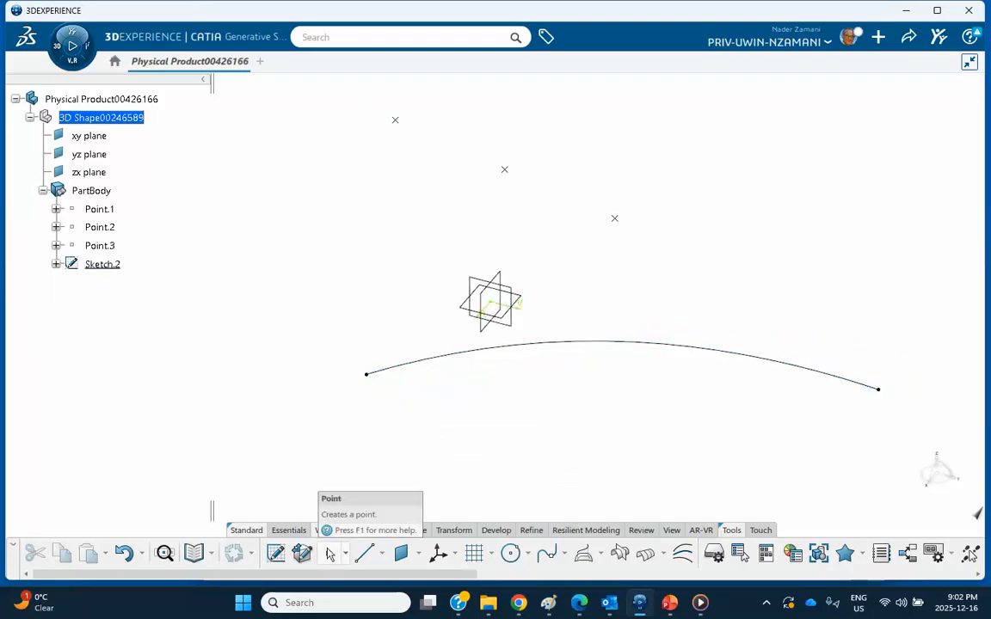
# - Create a Between point at ratio 0.5 from one end of the spline to the other, with the spline sketch as support
pyautogui.click(329, 554)
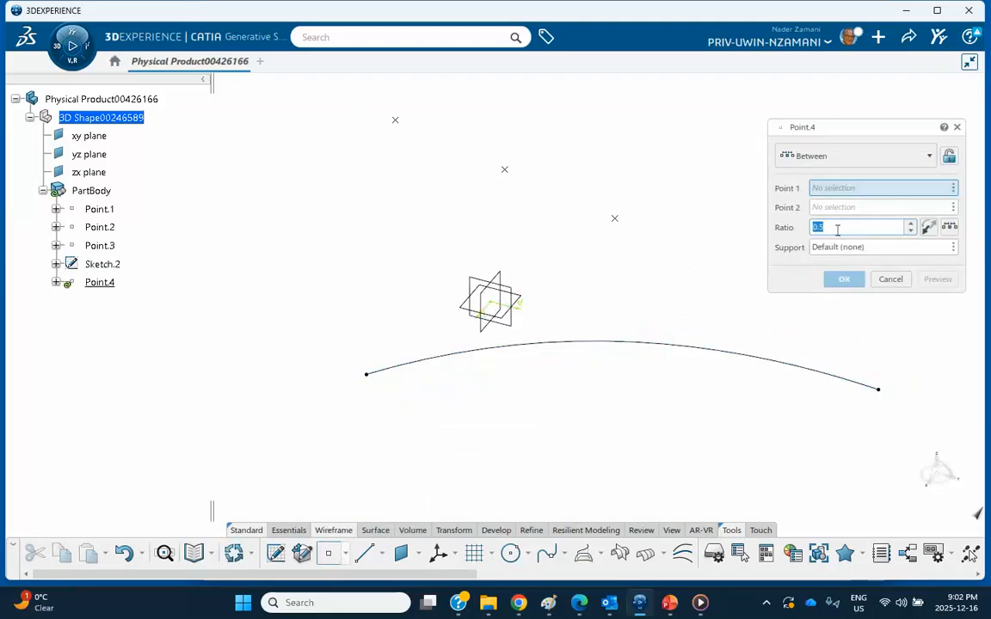
pyautogui.click(834, 248)
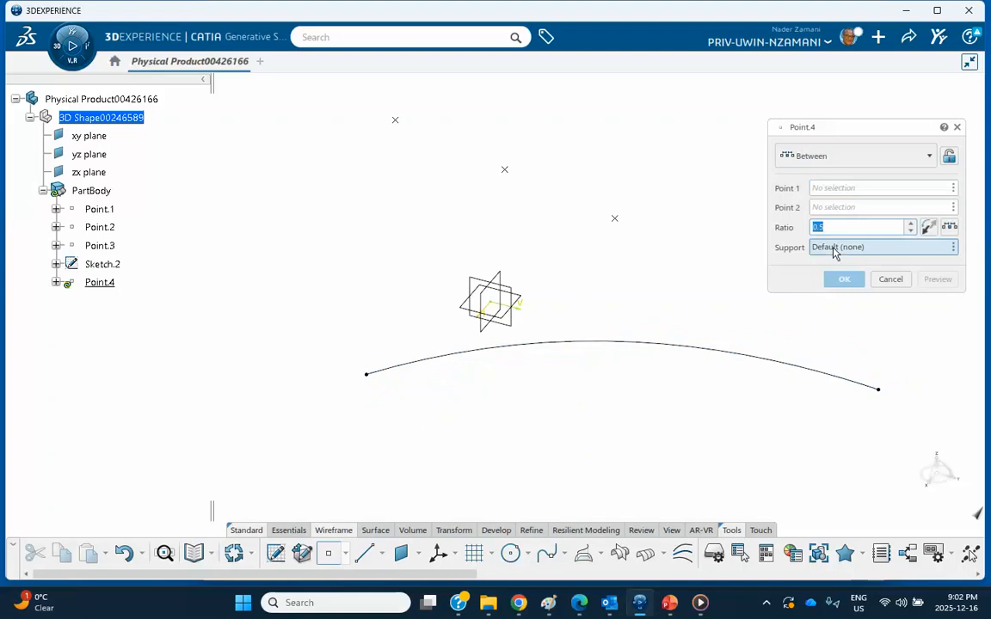
pyautogui.click(679, 352)
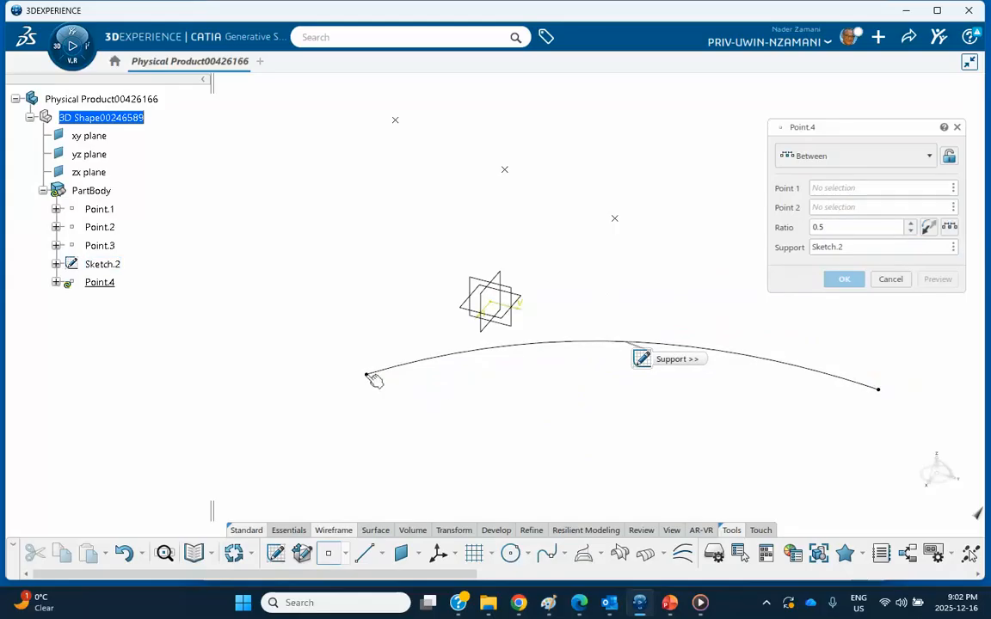
pyautogui.click(838, 189)
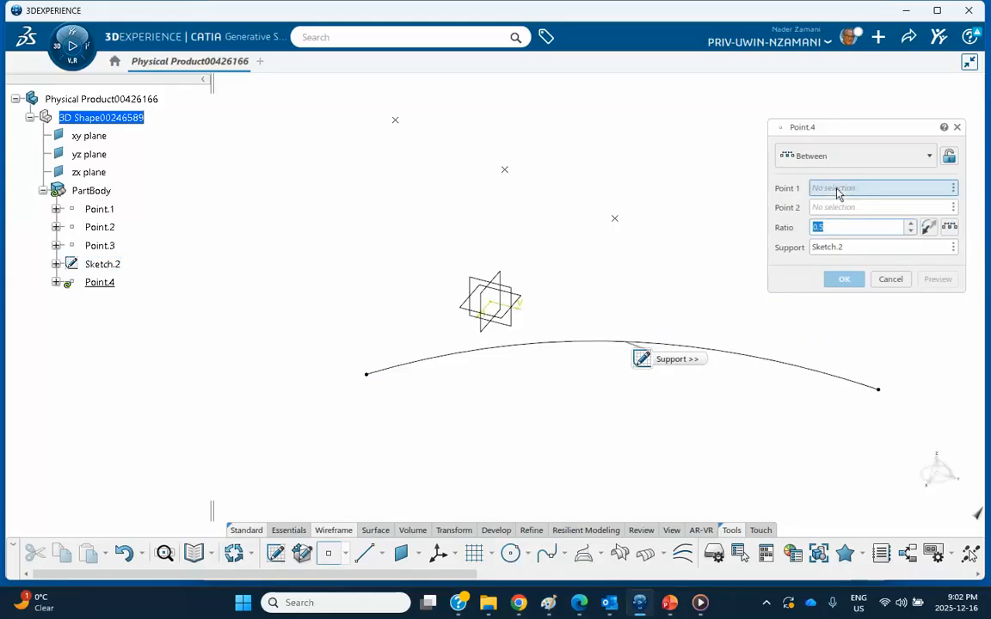
pyautogui.click(367, 376)
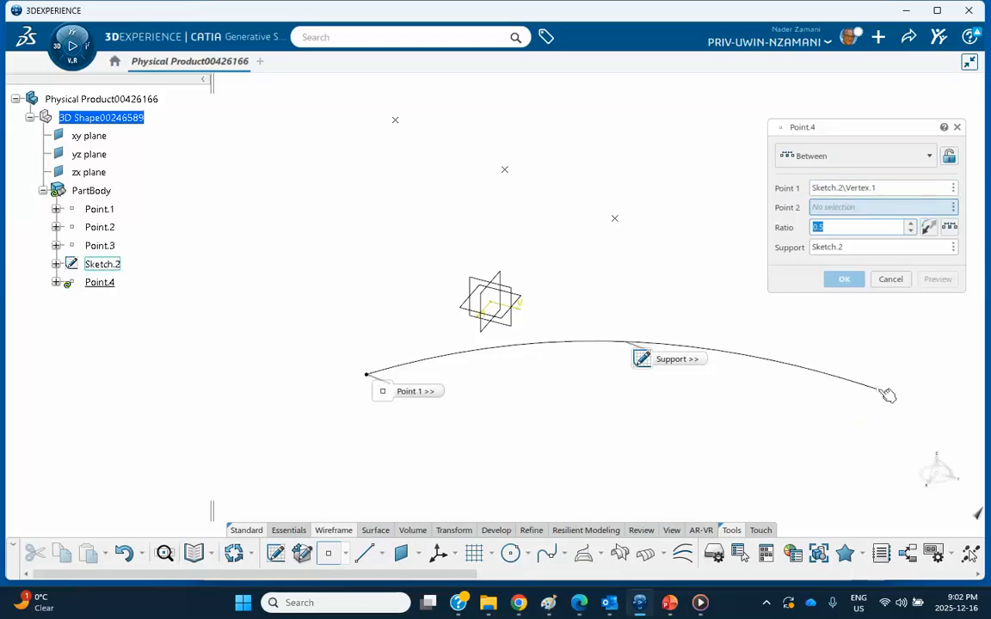
pyautogui.click(880, 392)
pyautogui.click(843, 278)
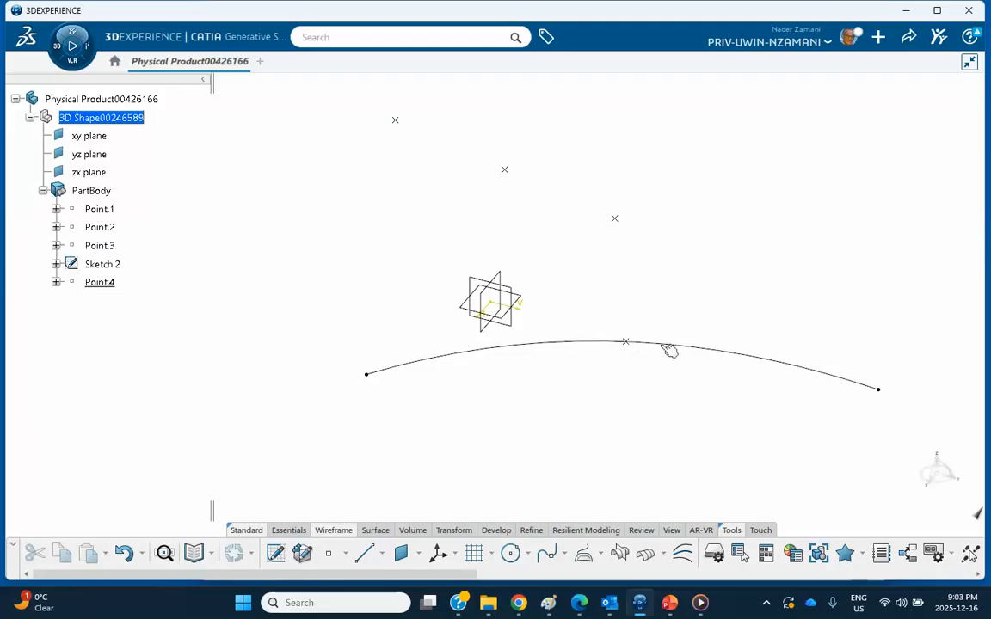
# - Edit the Between point on the spline and set its ratio to 0.3
pyautogui.click(102, 283)
pyautogui.doubleClick(108, 285)
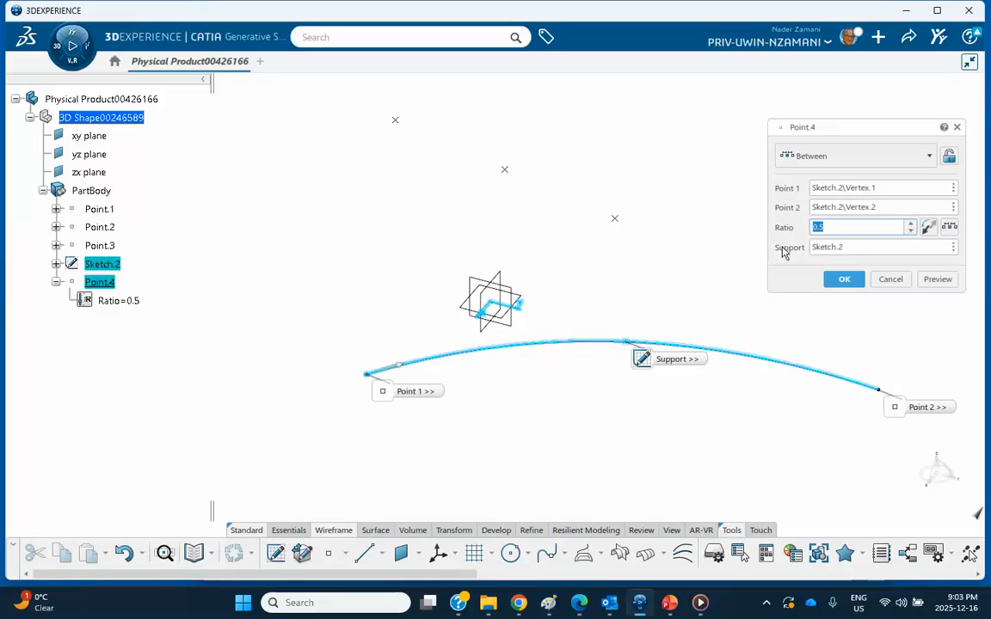
pyautogui.write('.3')
pyautogui.click(845, 278)
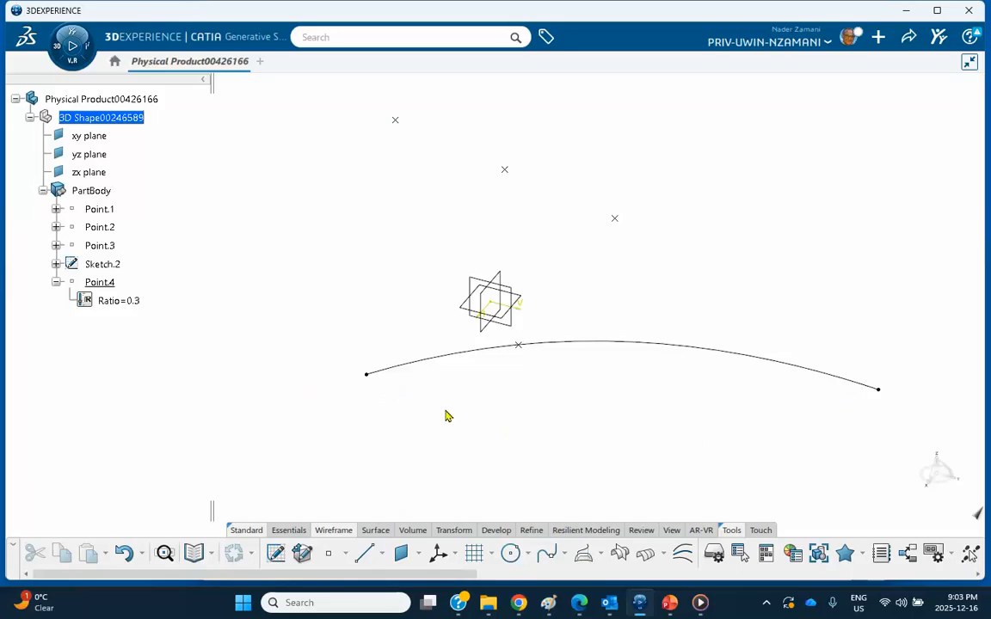
# - Sketch an open three-point arching spline on the zx plane, below the origin, and exit the sketch
pyautogui.moveTo(446, 410); pyautogui.dragTo(559, 237, button='middle')
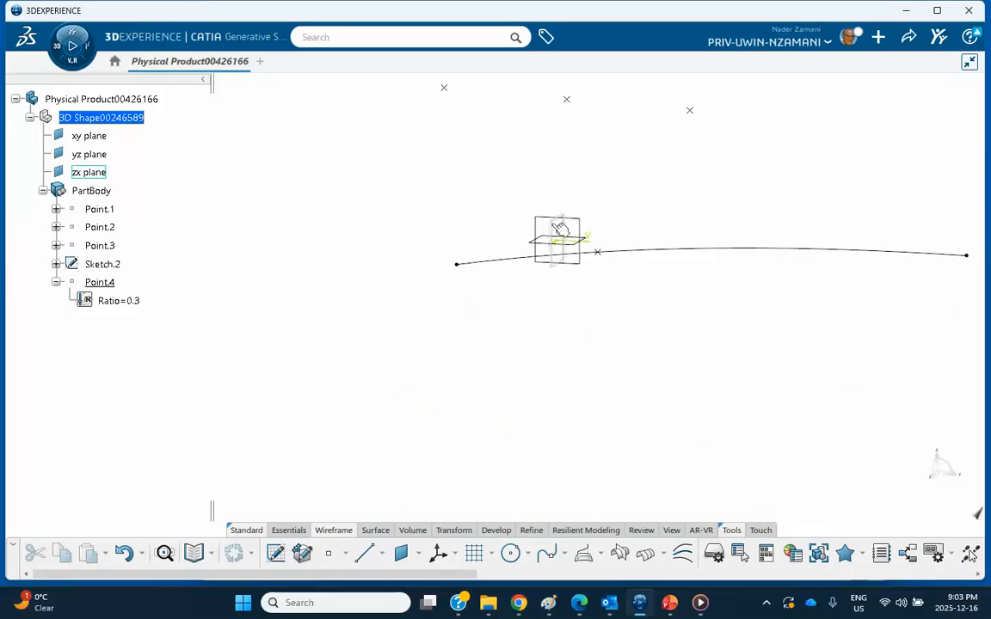
pyautogui.click(560, 229)
pyautogui.click(649, 177)
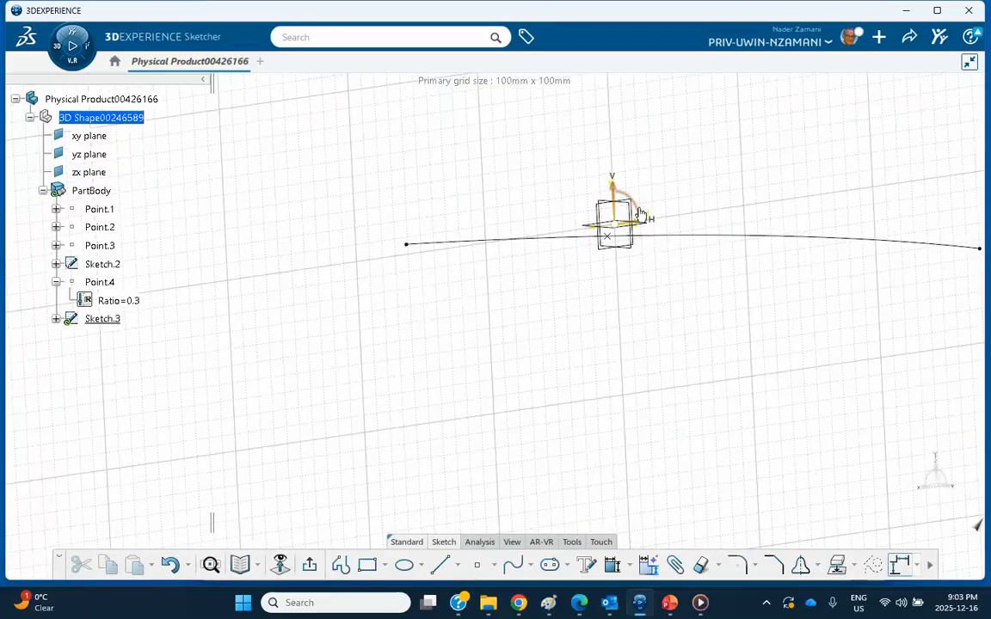
pyautogui.moveTo(463, 395)
pyautogui.mouseDown(button='middle')
pyautogui.moveTo(519, 310)
pyautogui.moveTo(525, 225)
pyautogui.mouseUp(button='middle')
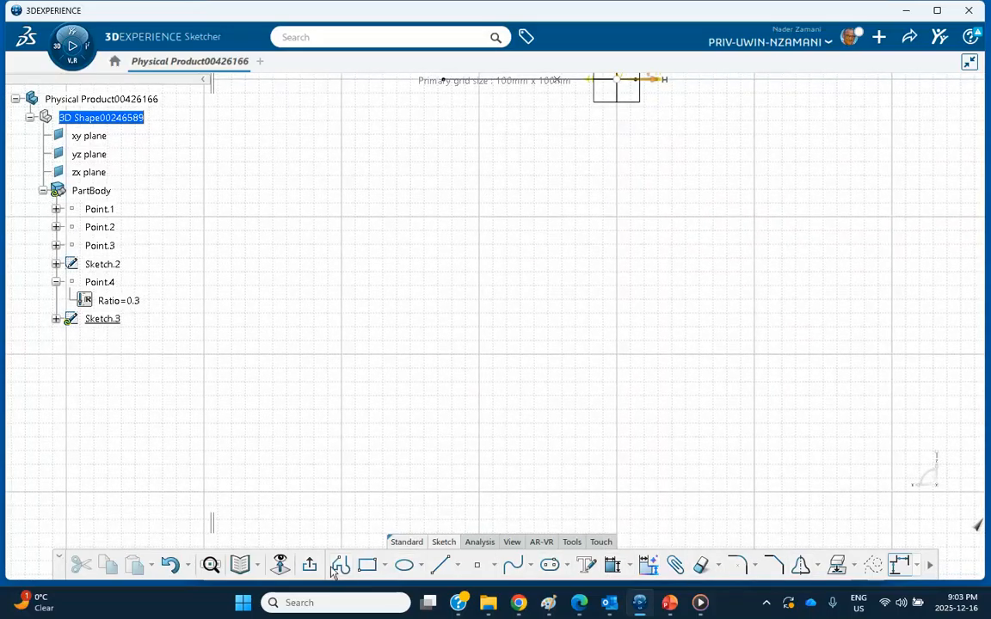
pyautogui.click(513, 565)
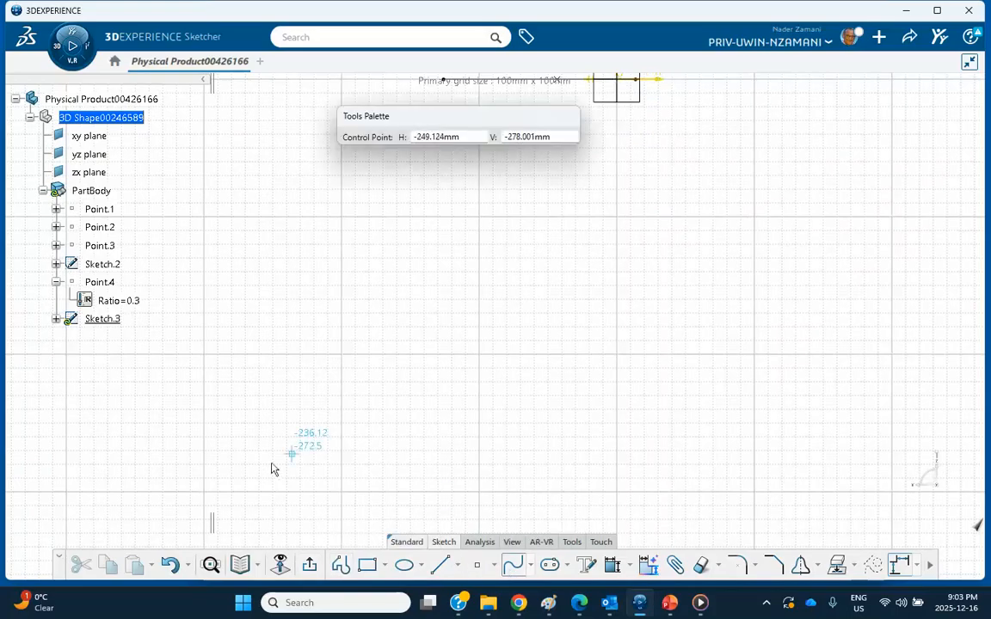
pyautogui.click(268, 462)
pyautogui.click(331, 385)
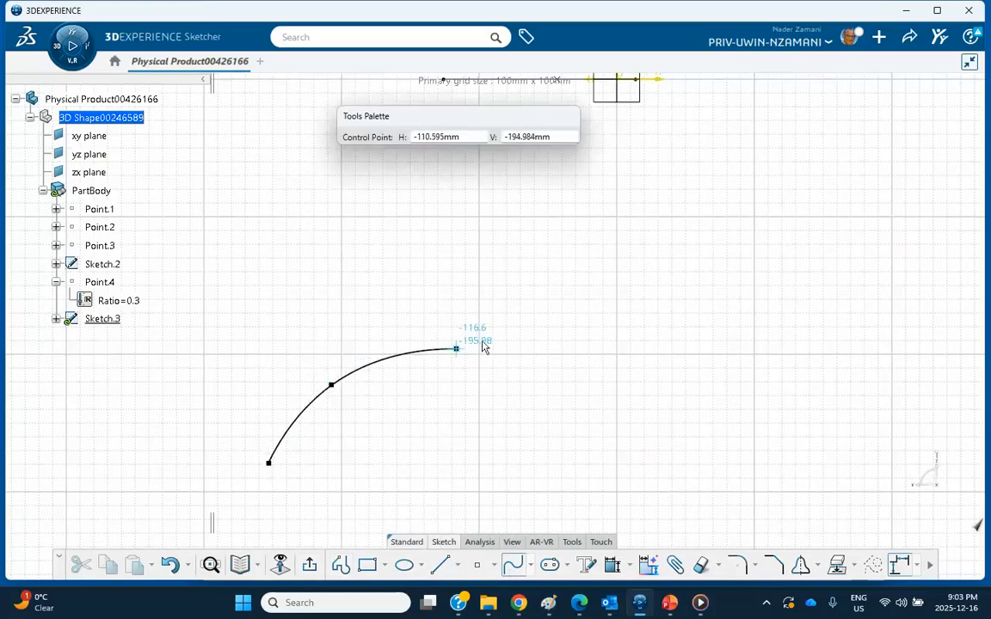
pyautogui.doubleClick(659, 283)
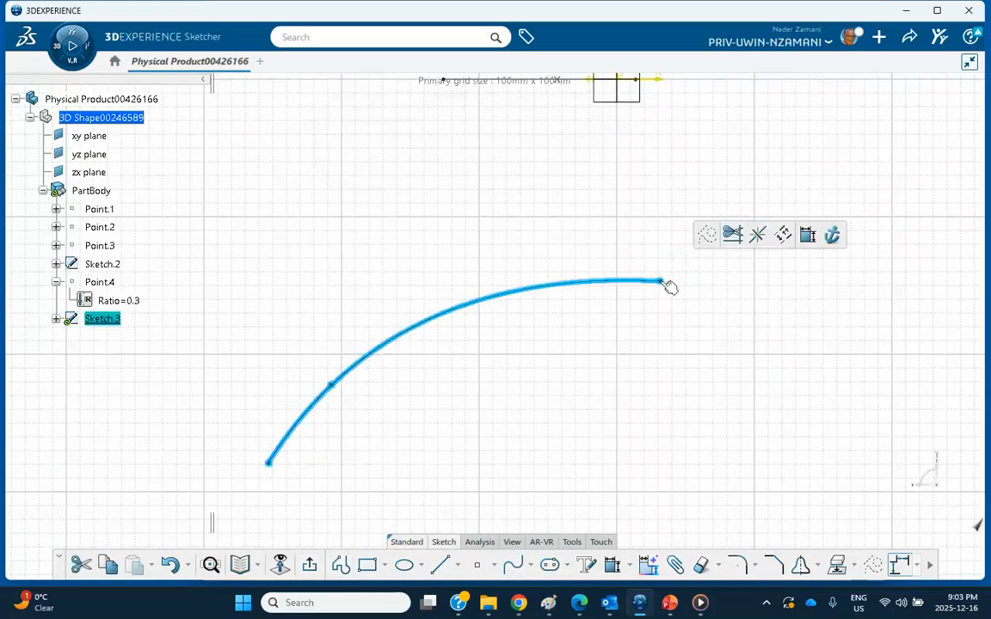
pyautogui.click(311, 564)
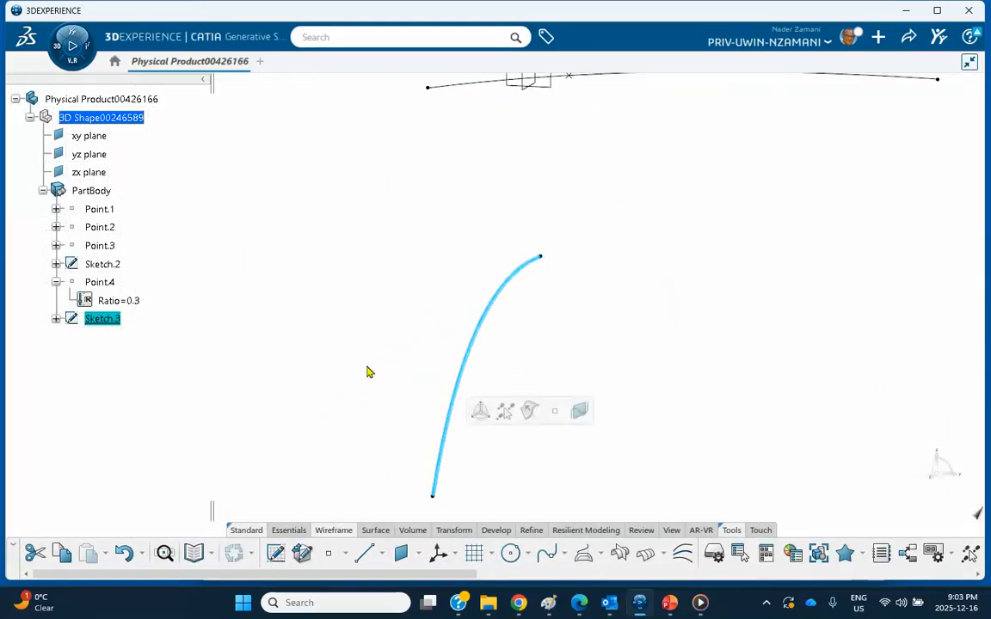
pyautogui.click(567, 413)
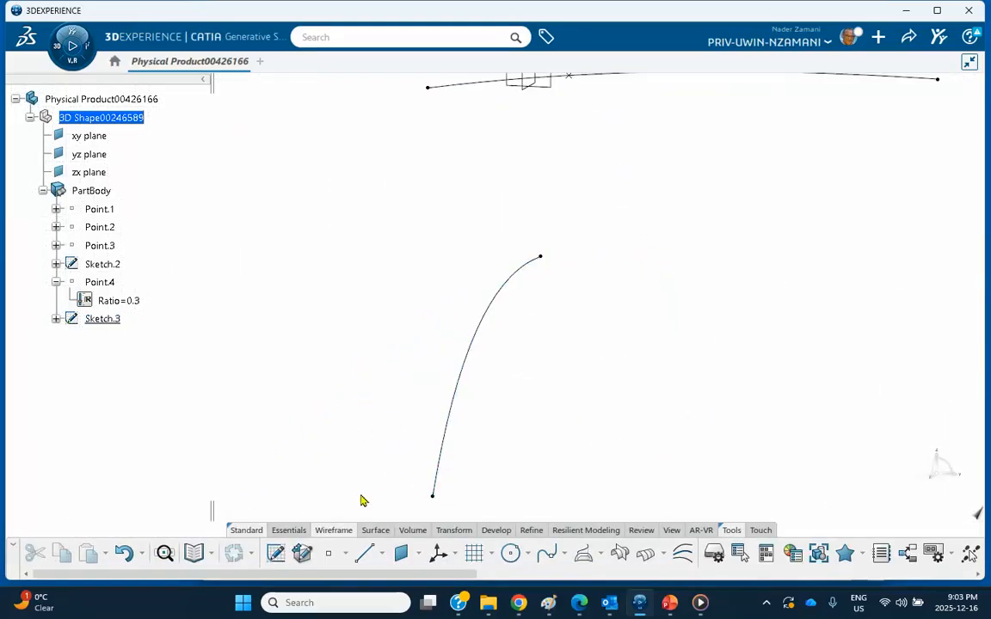
# - Extrude the new spline sketch into a surface with a first-limit length of 87 mm in the default direction
pyautogui.click(374, 531)
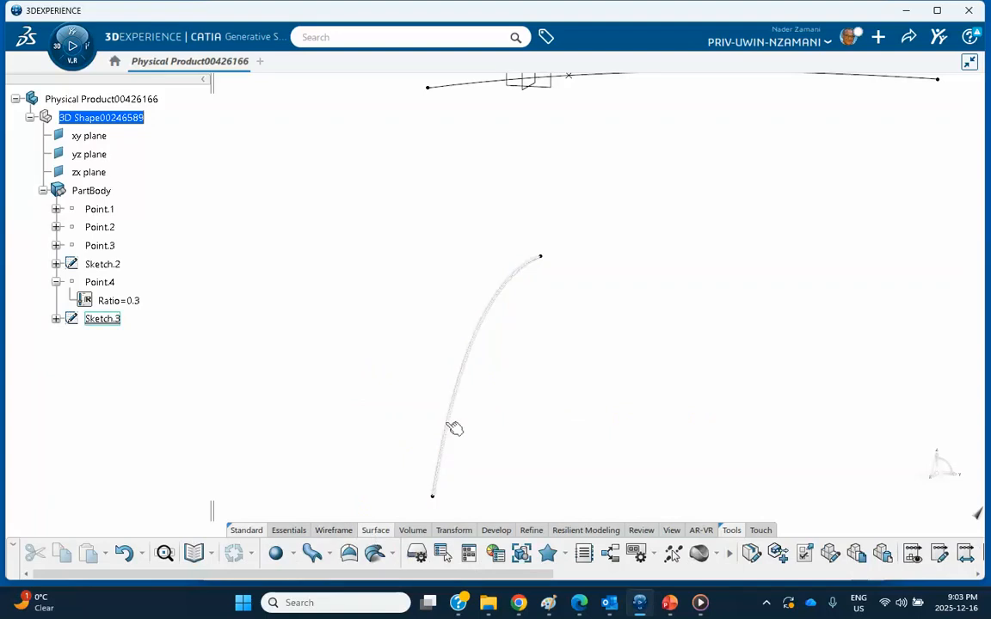
pyautogui.click(292, 555)
pyautogui.click(298, 449)
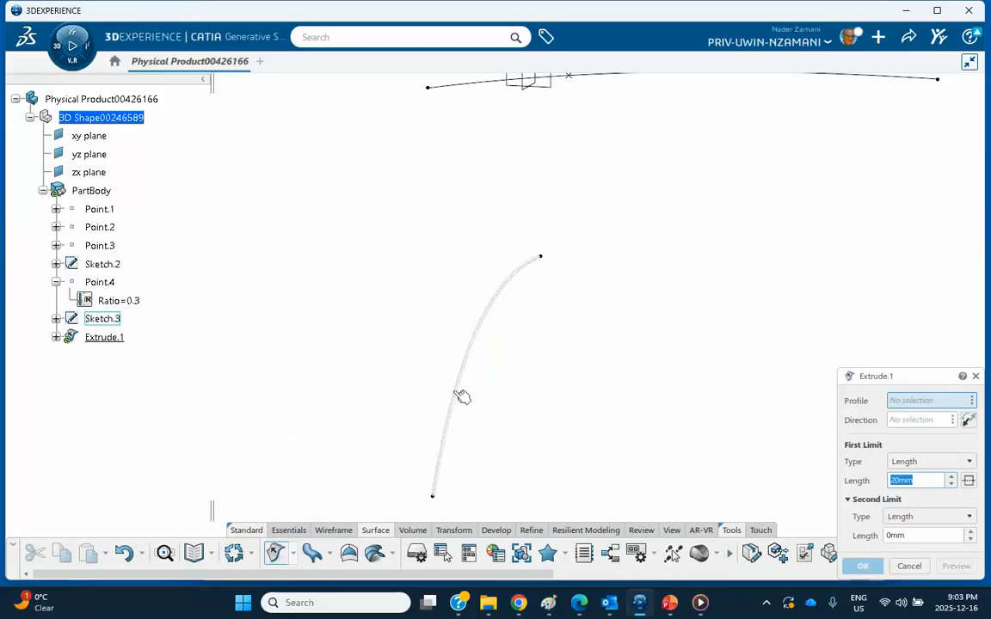
pyautogui.click(462, 398)
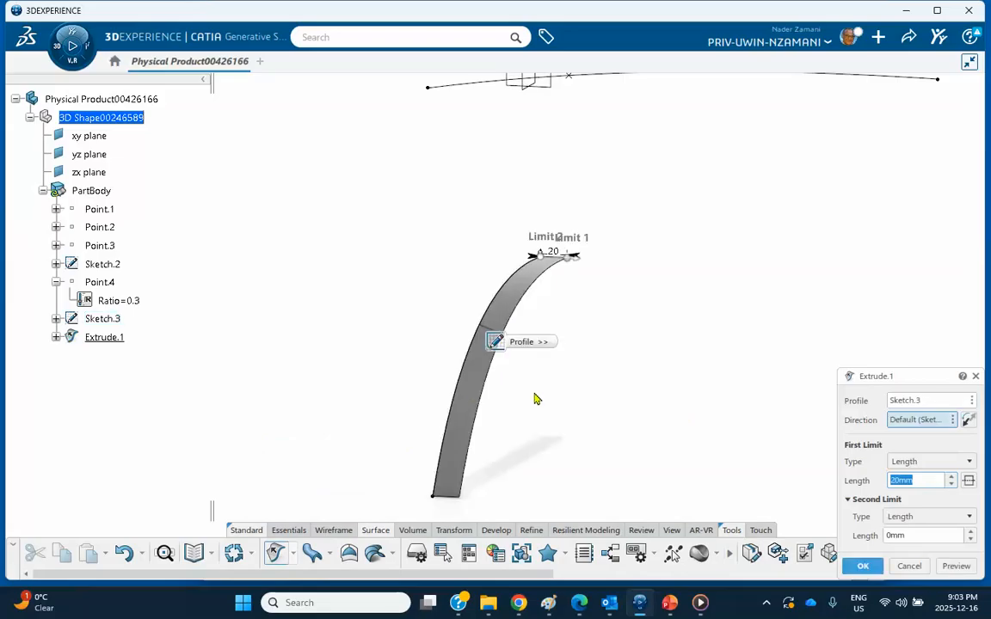
pyautogui.click(951, 477)
pyautogui.click(951, 477)
pyautogui.click(951, 477)
pyautogui.click(951, 477)
pyautogui.click(951, 478)
pyautogui.click(951, 478)
pyautogui.click(951, 478)
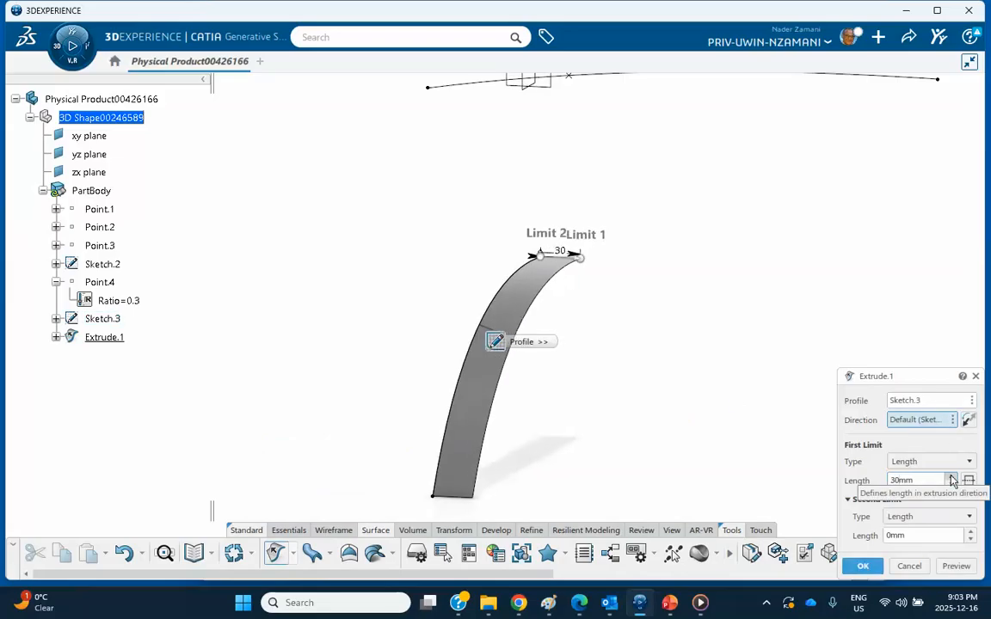
pyautogui.click(951, 478)
pyautogui.click(951, 478)
pyautogui.click(951, 478)
pyautogui.click(951, 479)
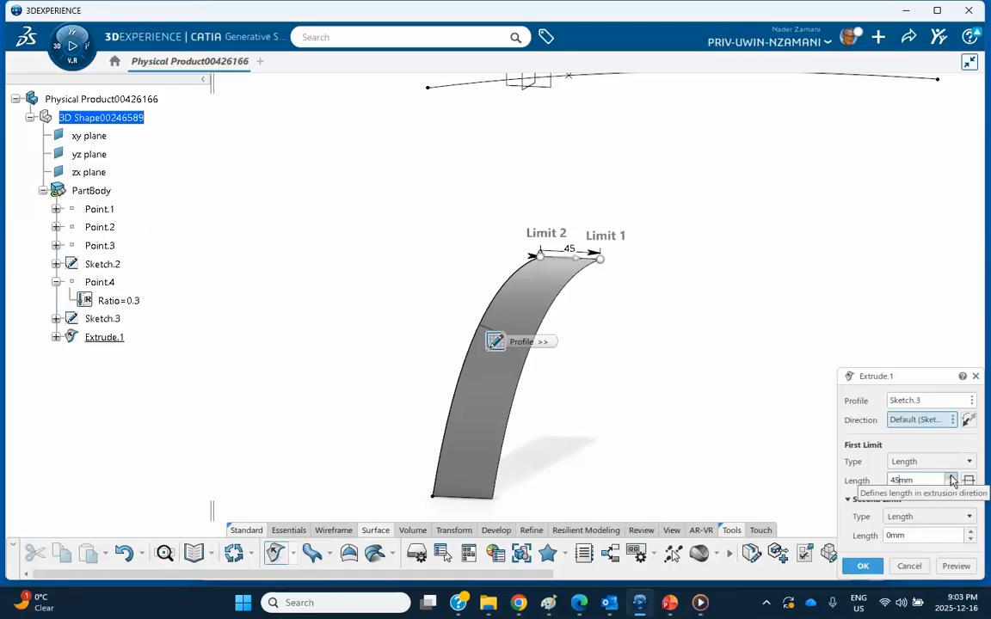
pyautogui.click(951, 479)
pyautogui.click(951, 479)
pyautogui.click(951, 479)
pyautogui.click(950, 479)
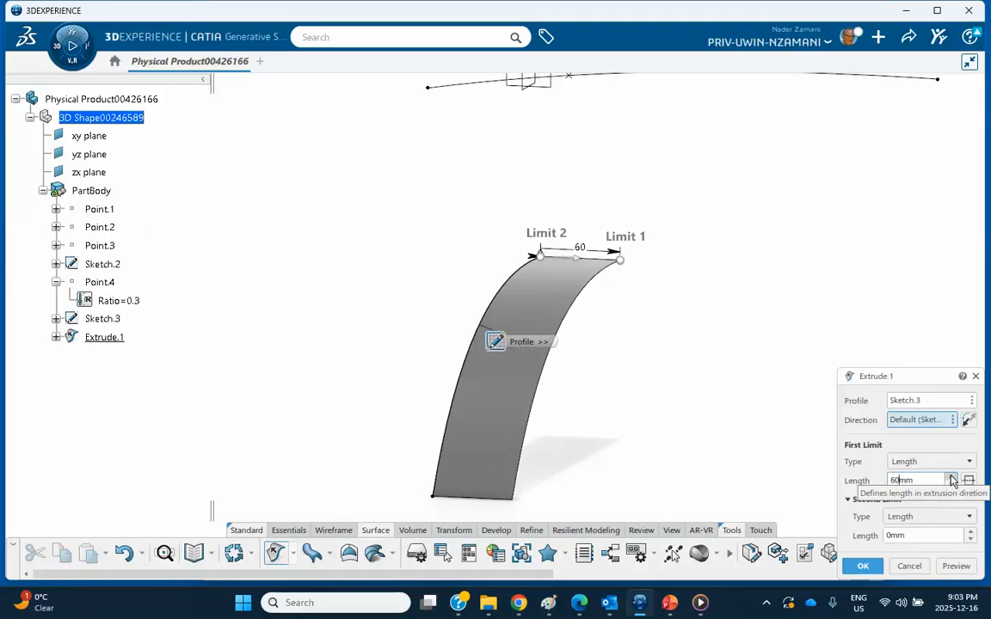
pyautogui.click(951, 479)
pyautogui.click(951, 479)
pyautogui.click(951, 479)
pyautogui.click(951, 479)
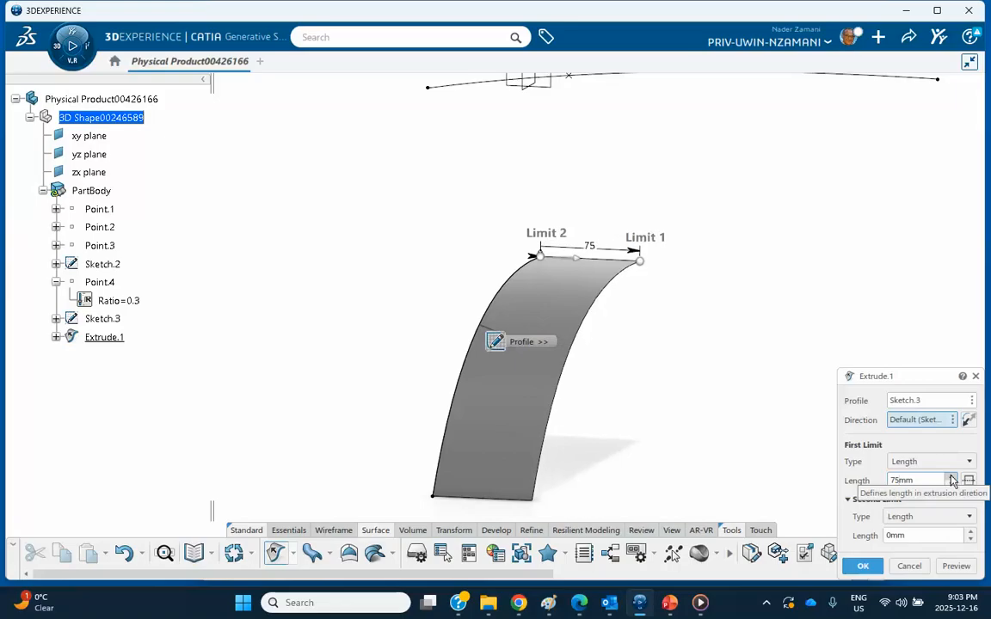
pyautogui.click(951, 479)
pyautogui.click(951, 479)
pyautogui.click(951, 479)
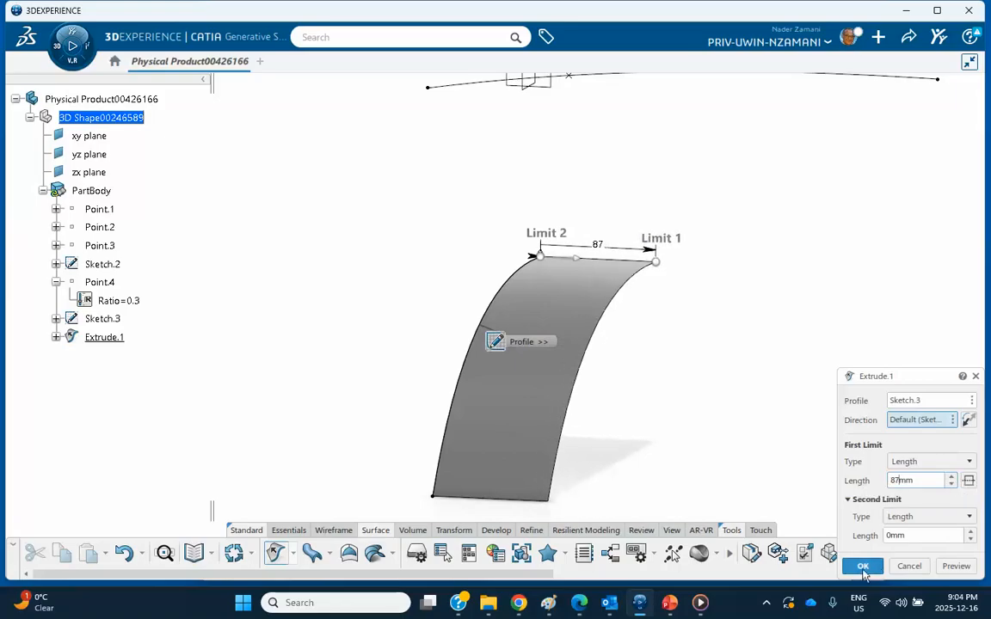
pyautogui.click(859, 566)
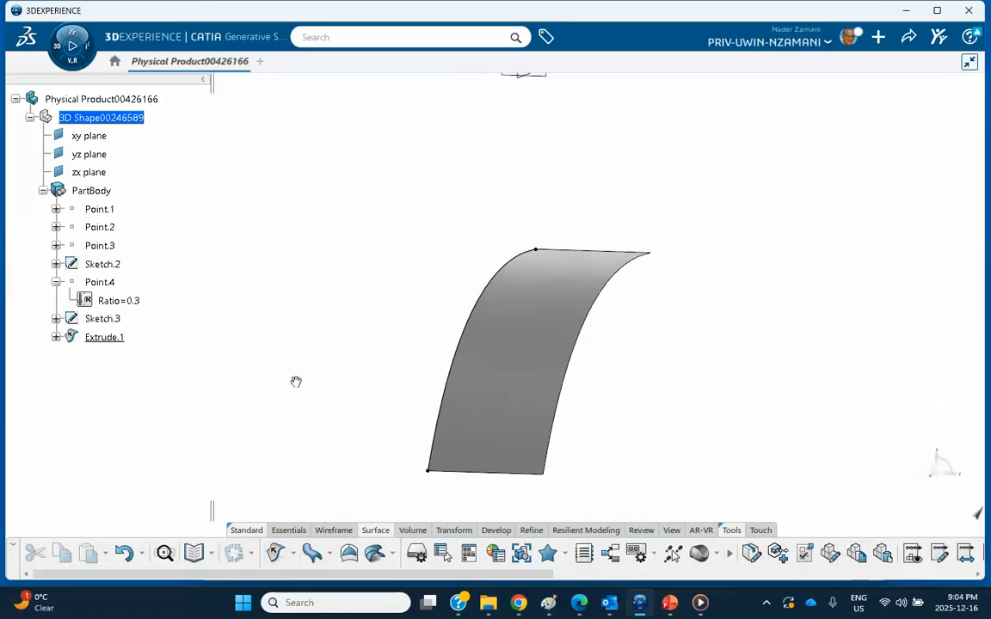
# - Create an On surface point on the extruded surface, near its sketched curved edge, at a distance of about 34 mm from the default reference point
pyautogui.moveTo(683, 398); pyautogui.dragTo(608, 416, button='middle')
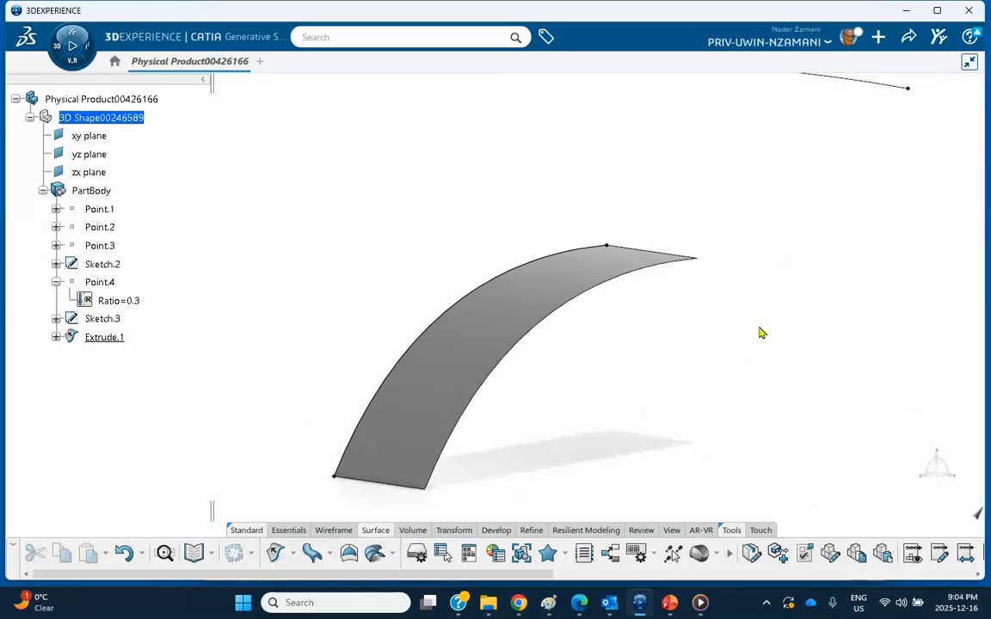
pyautogui.moveTo(777, 260); pyautogui.dragTo(789, 290, button='middle')
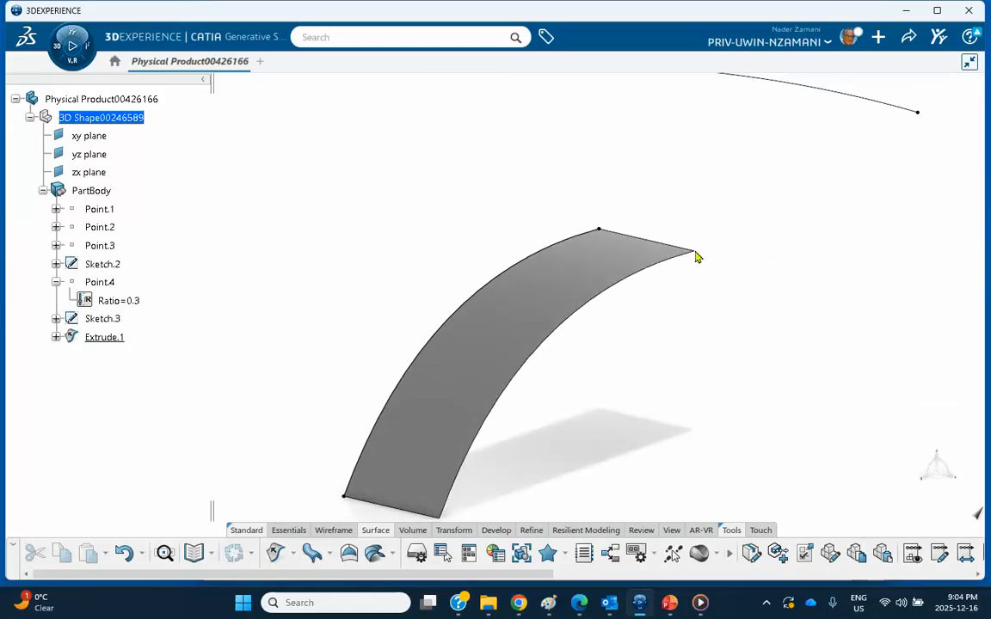
pyautogui.moveTo(276, 415); pyautogui.dragTo(301, 367, button='middle')
pyautogui.moveTo(822, 437); pyautogui.dragTo(817, 453, button='middle')
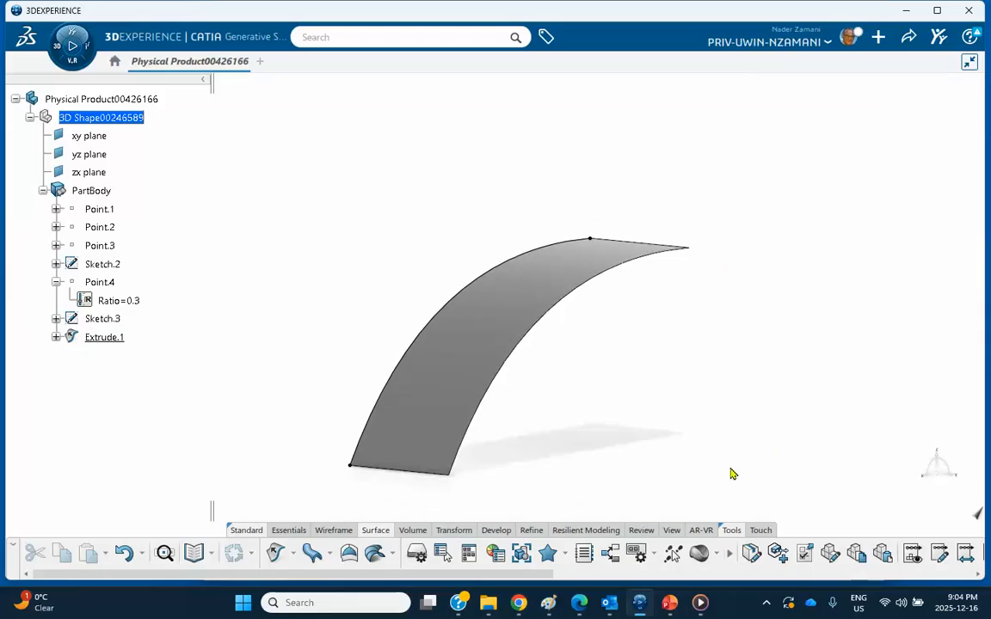
pyautogui.click(323, 530)
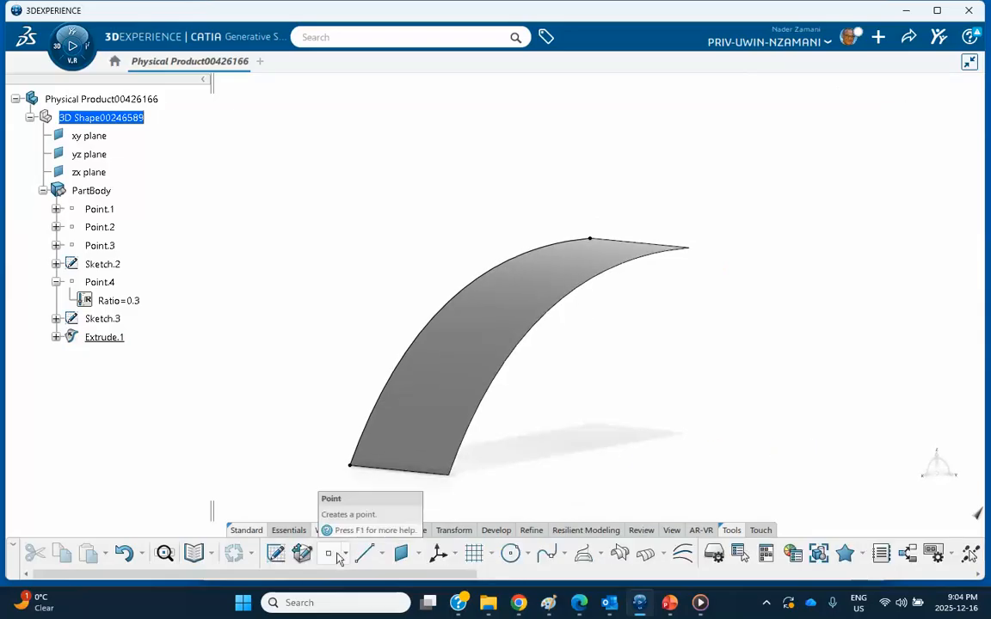
pyautogui.click(330, 553)
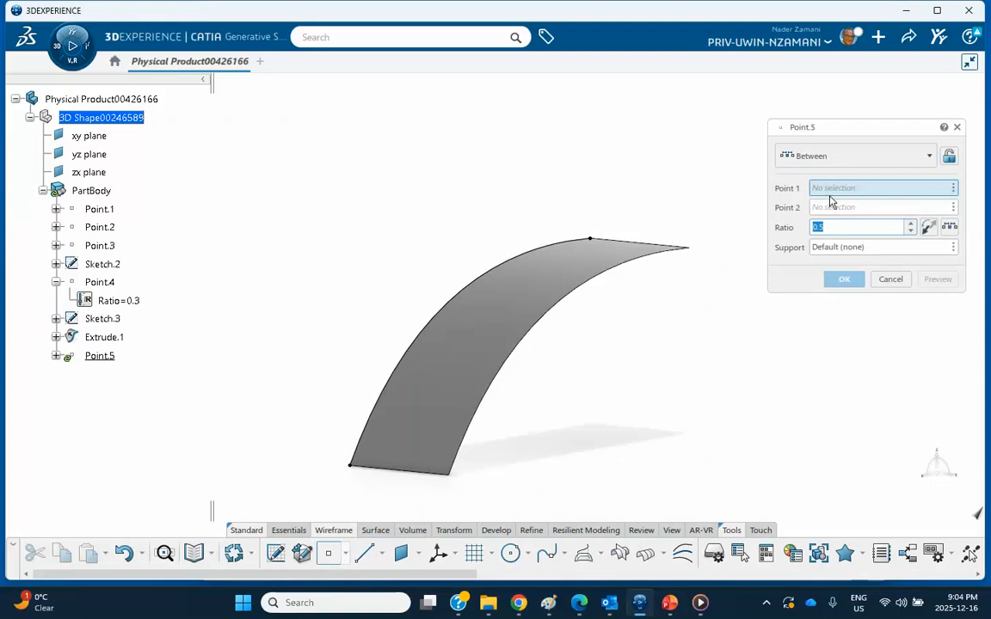
pyautogui.click(831, 157)
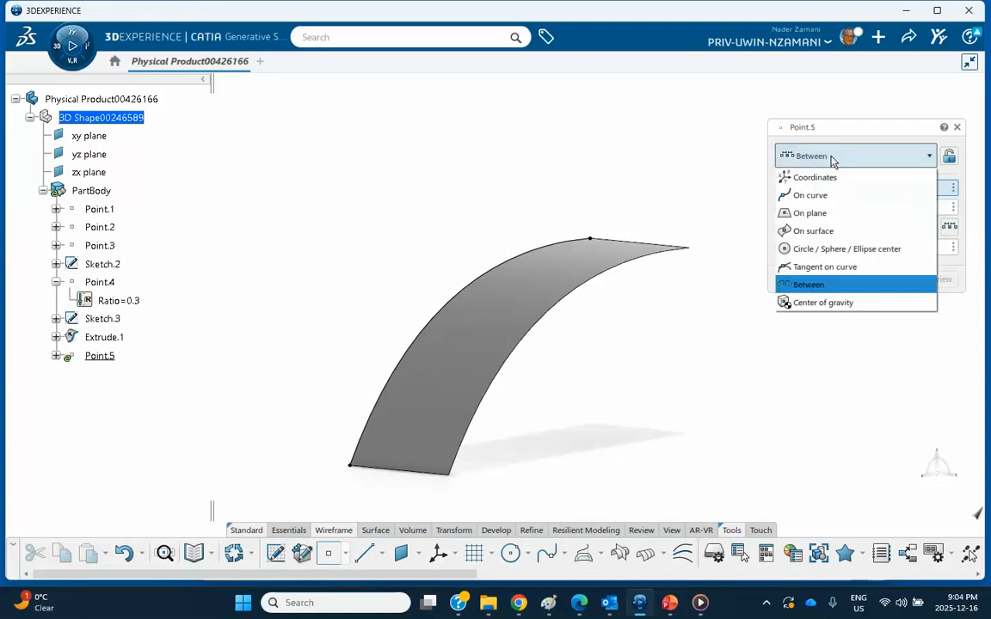
pyautogui.click(831, 229)
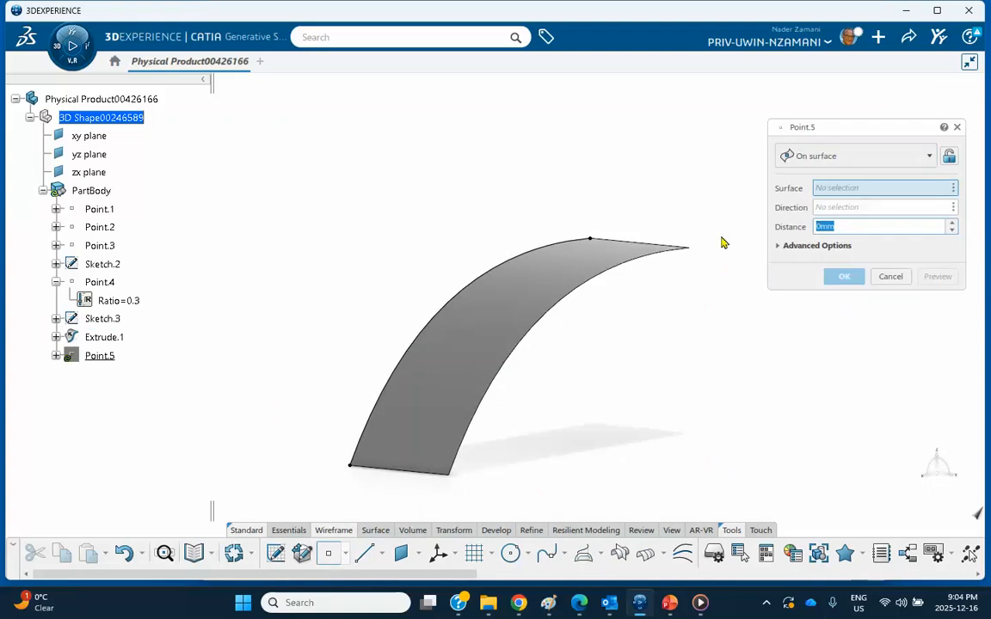
pyautogui.click(452, 370)
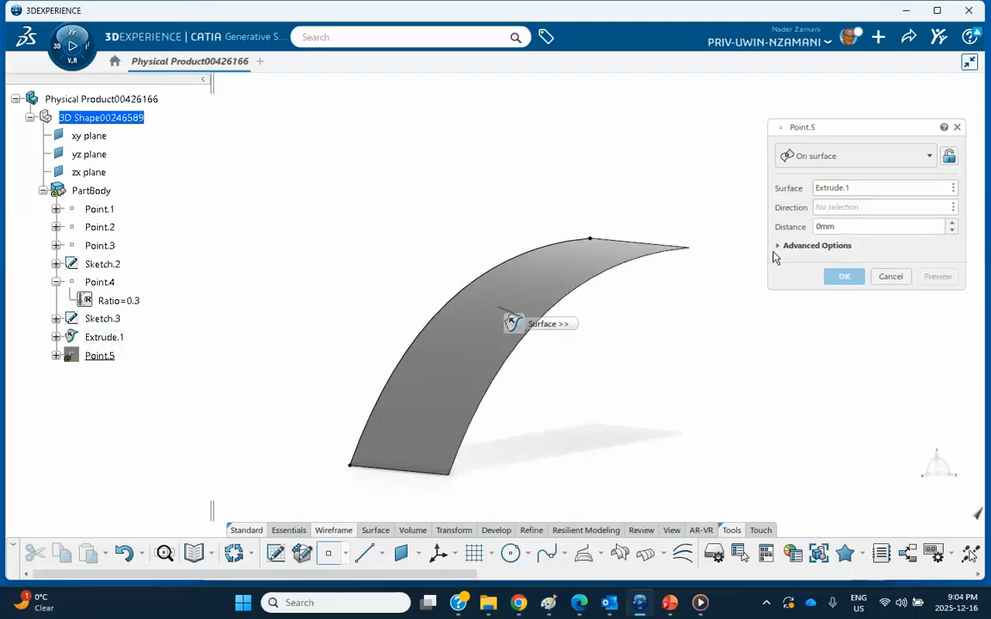
pyautogui.moveTo(416, 317); pyautogui.dragTo(408, 281, button='middle')
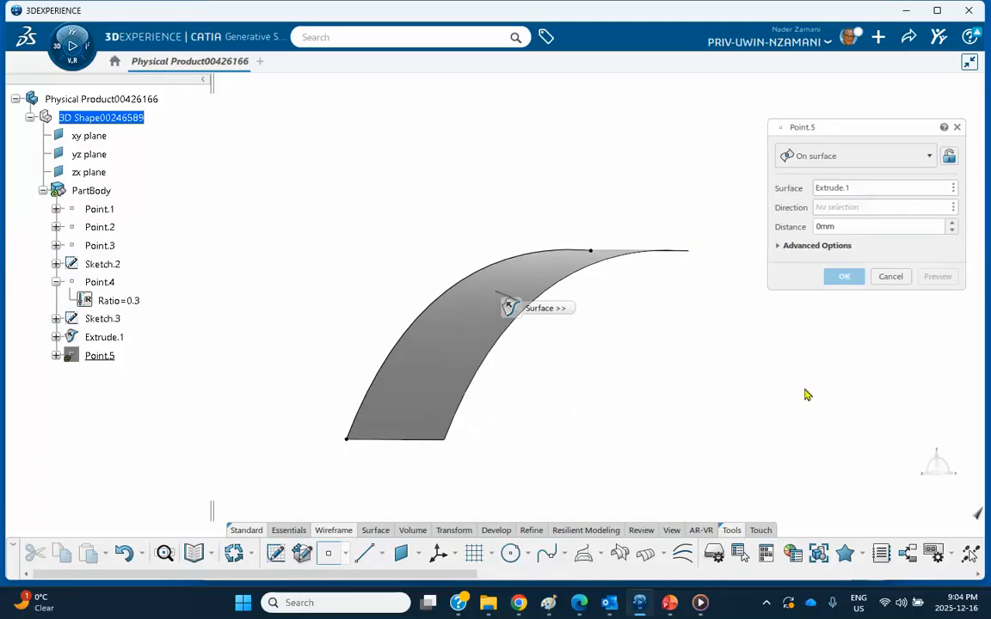
pyautogui.moveTo(807, 396); pyautogui.dragTo(566, 338, button='middle')
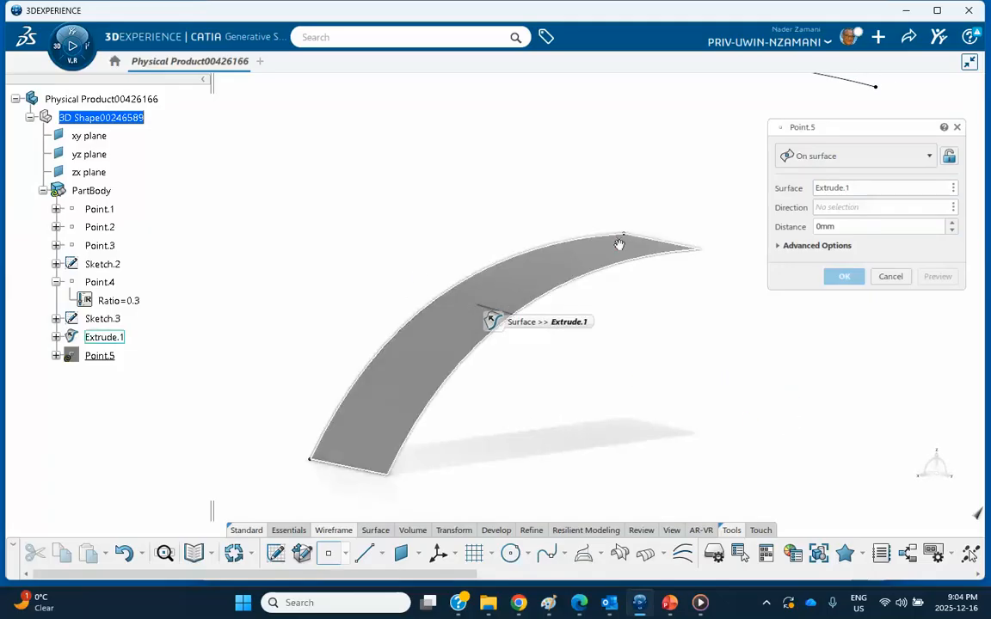
pyautogui.moveTo(630, 243); pyautogui.dragTo(635, 268, button='middle')
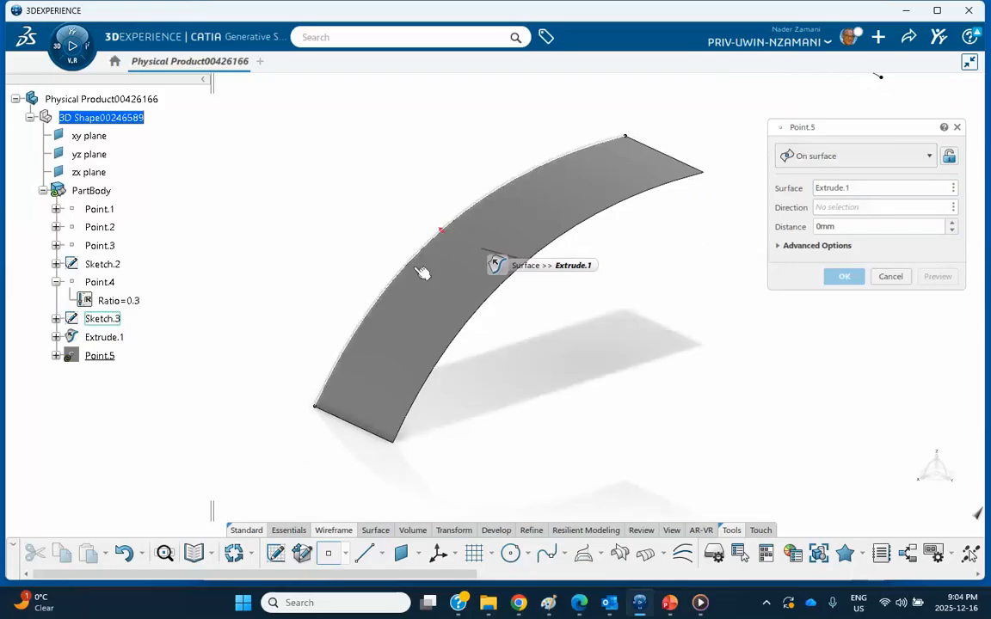
pyautogui.click(461, 255)
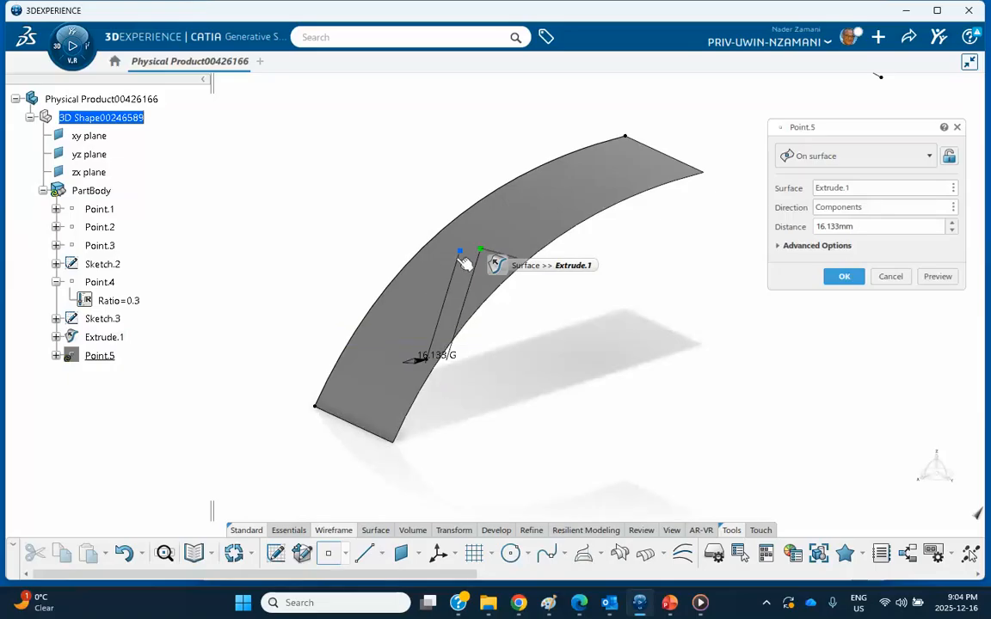
pyautogui.moveTo(429, 362); pyautogui.dragTo(407, 364)
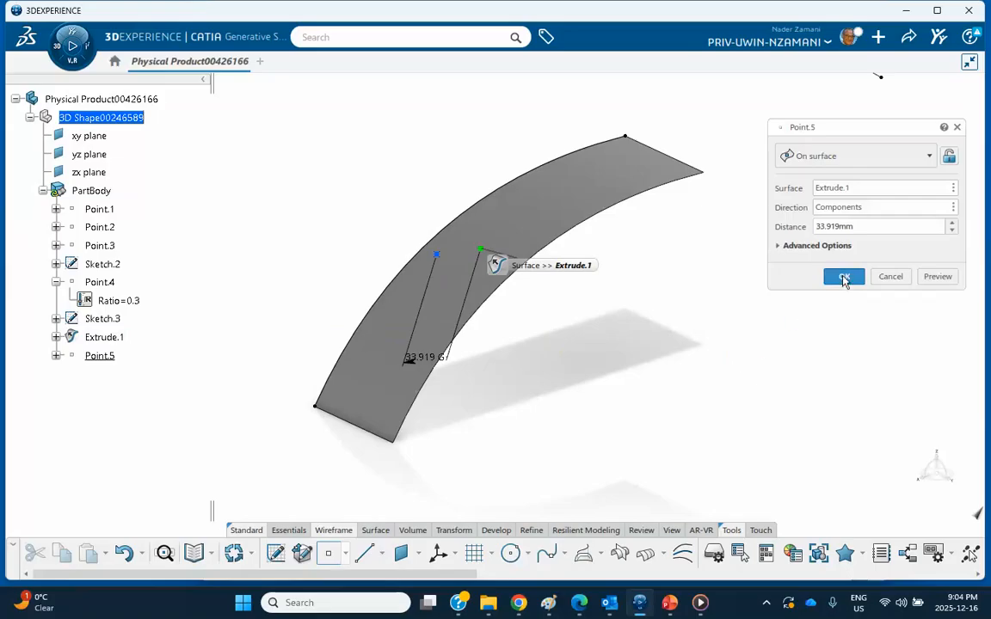
pyautogui.click(841, 276)
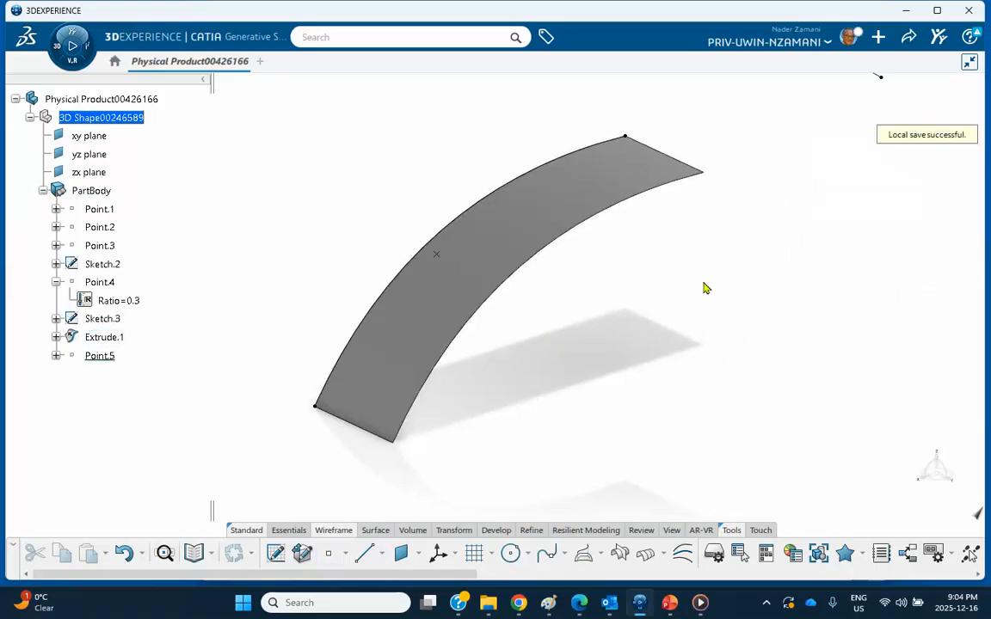
# - Create a second On surface point near the extruded surface's upper end, at a distance of about 110 mm from the default reference point
pyautogui.click(328, 553)
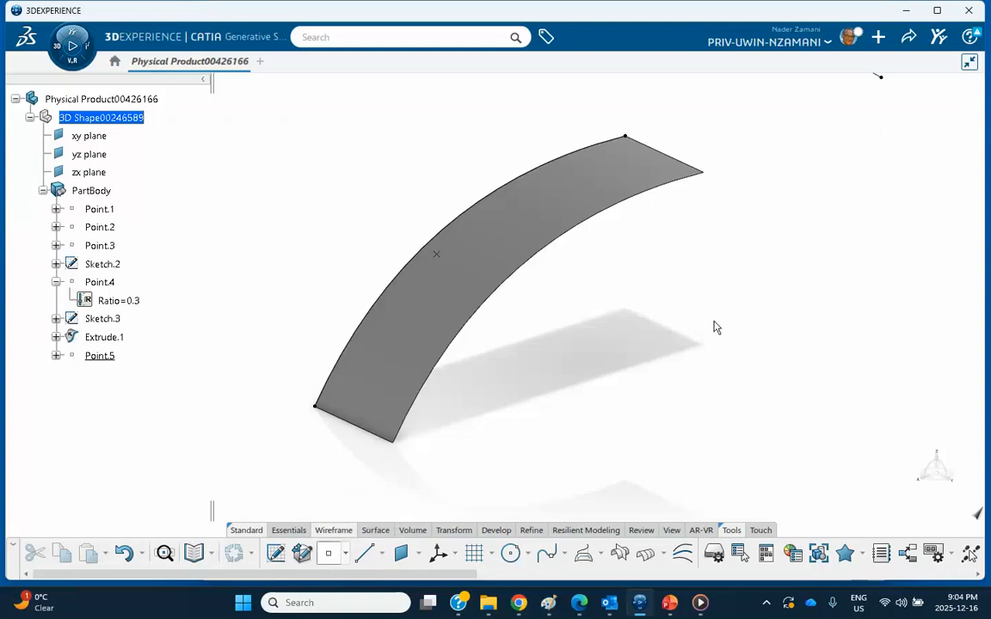
pyautogui.click(602, 185)
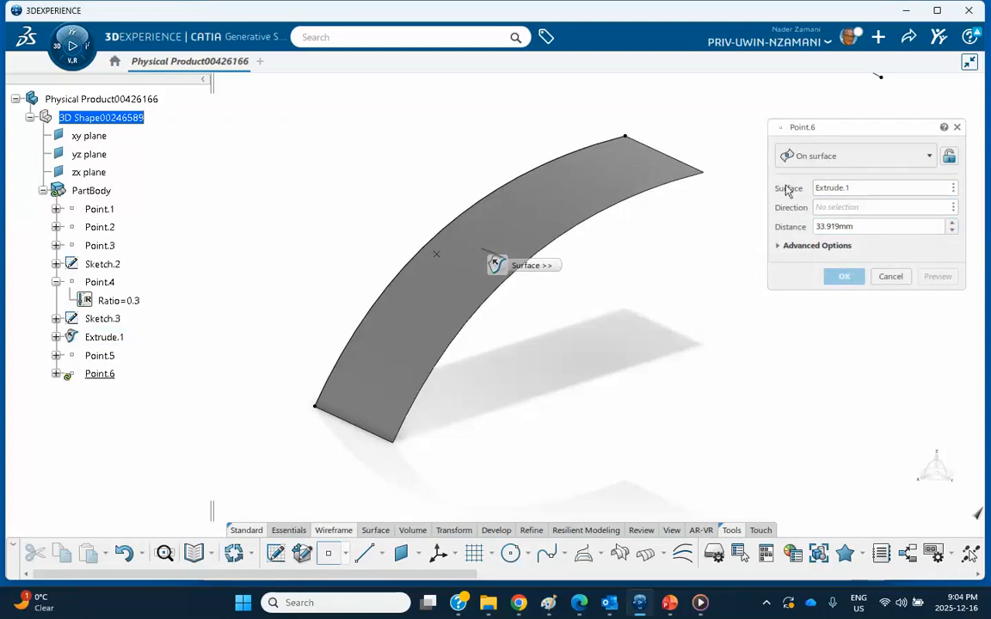
pyautogui.click(608, 188)
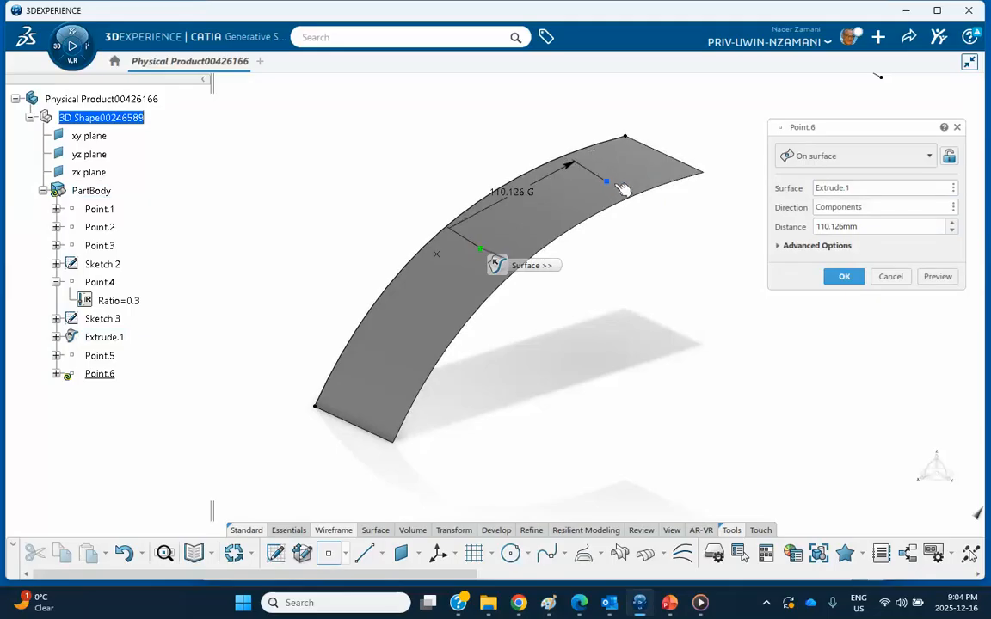
pyautogui.click(827, 278)
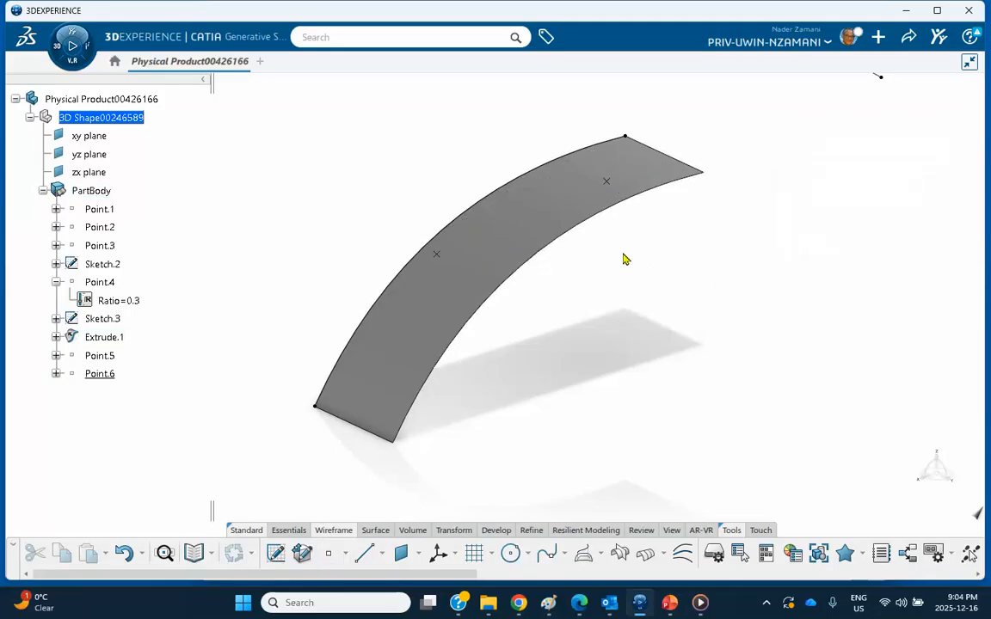
# - Create a Between point at ratio 0.5 from the lower surface point to the upper one, with the extruded surface as support
pyautogui.moveTo(288, 354); pyautogui.dragTo(293, 248, button='middle')
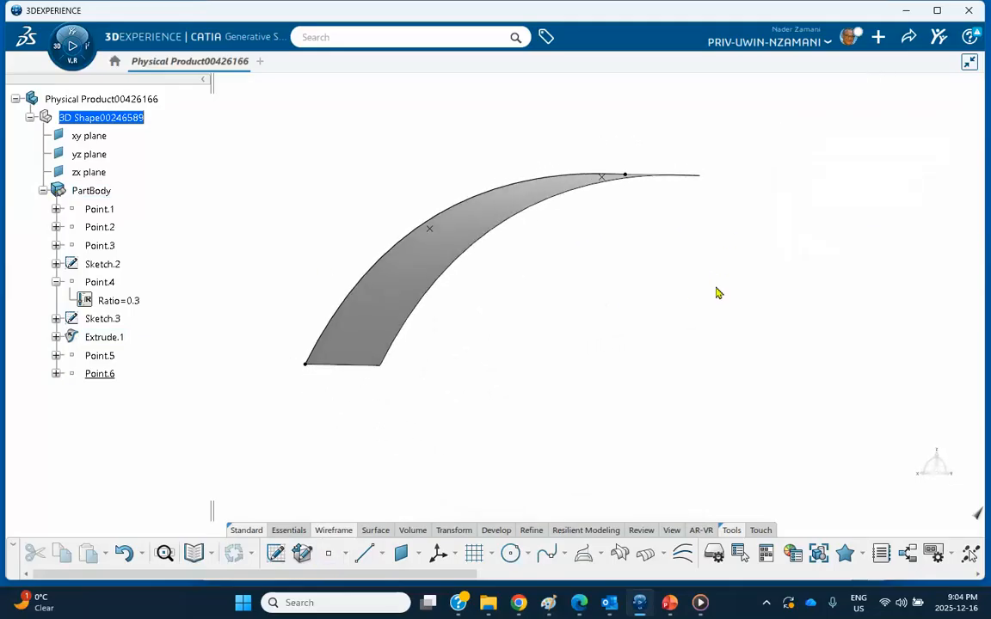
pyautogui.moveTo(719, 294); pyautogui.dragTo(500, 272, button='middle')
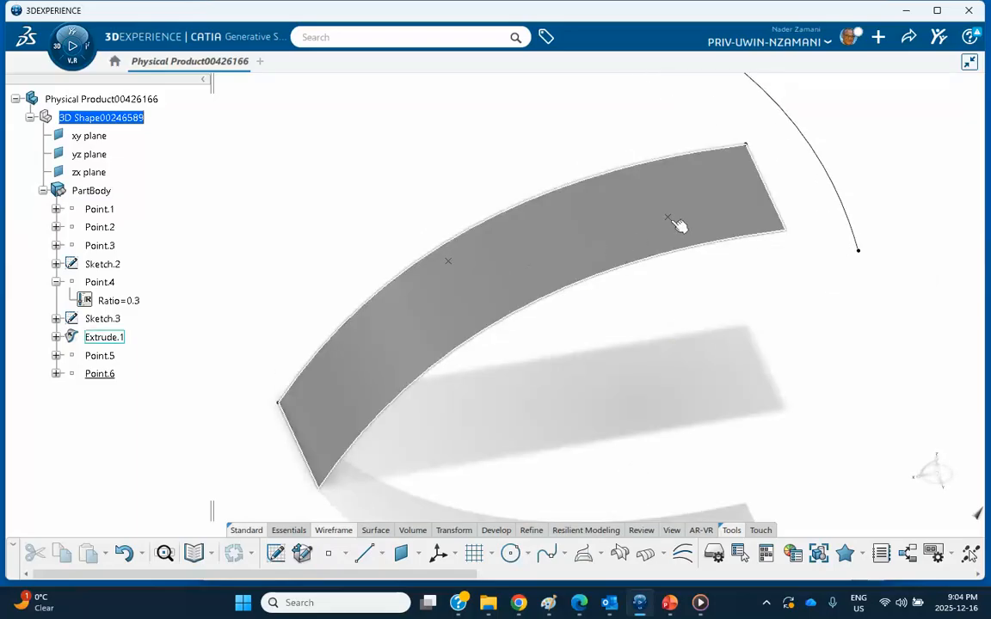
pyautogui.click(327, 553)
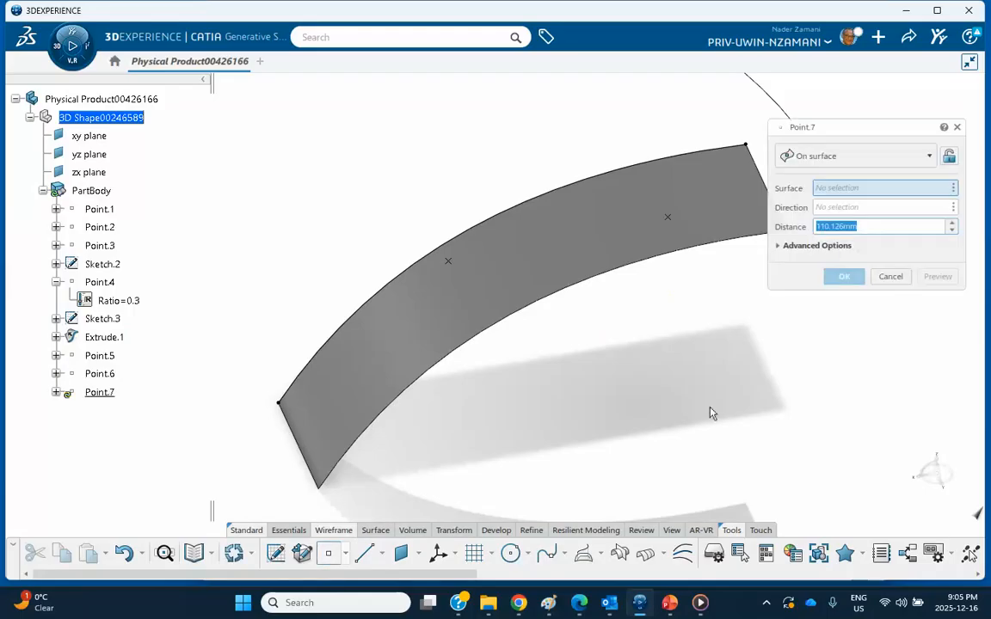
pyautogui.click(840, 157)
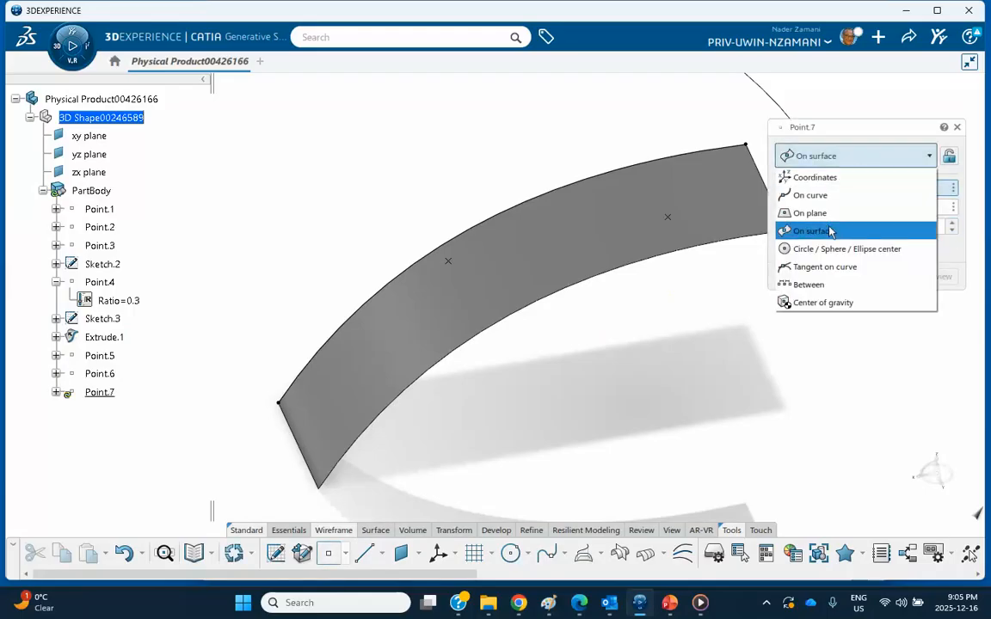
pyautogui.click(812, 283)
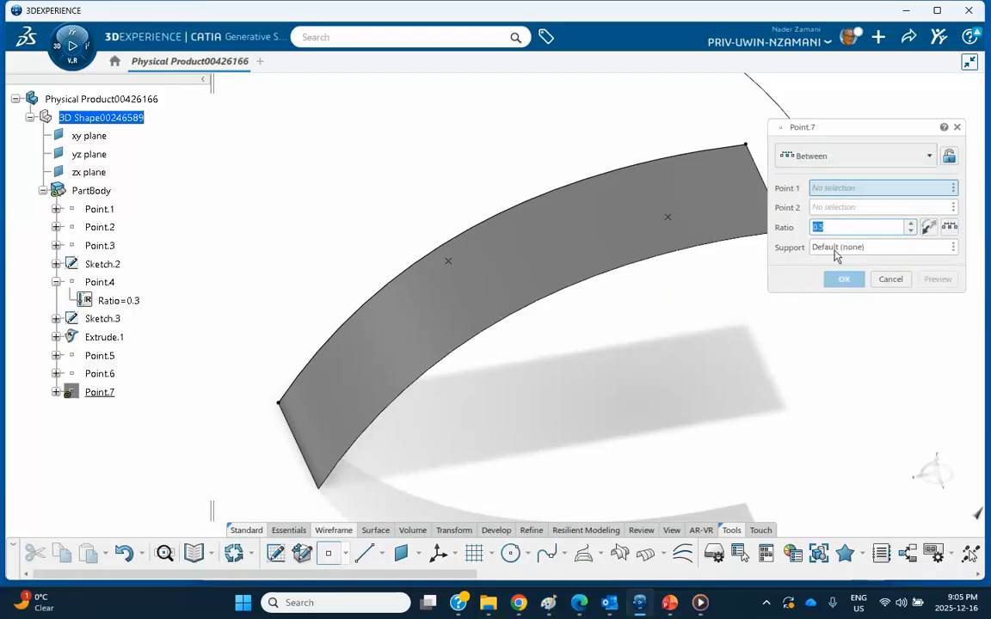
pyautogui.click(834, 248)
pyautogui.click(568, 262)
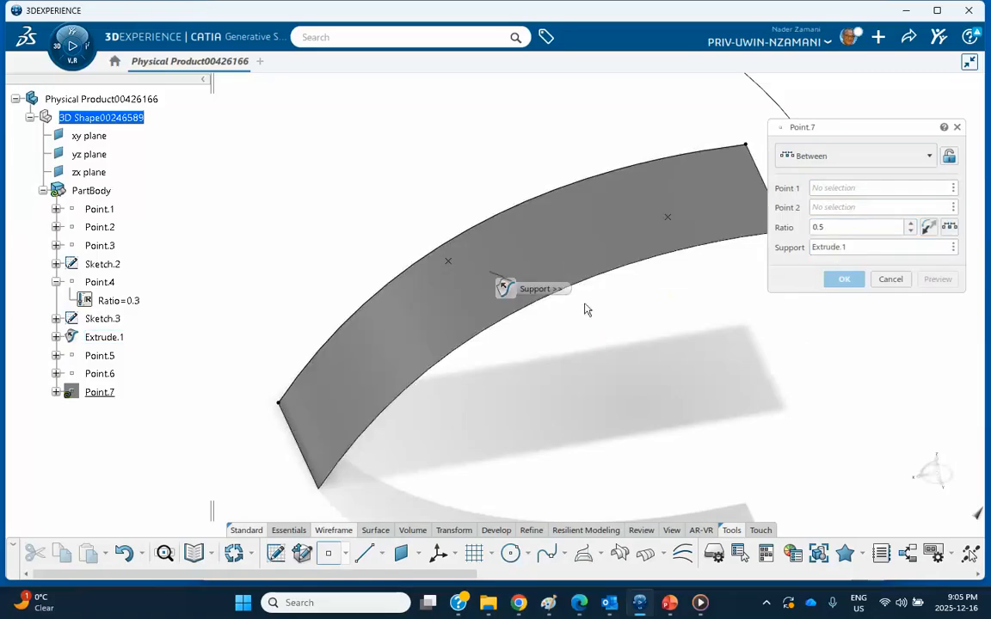
pyautogui.click(830, 189)
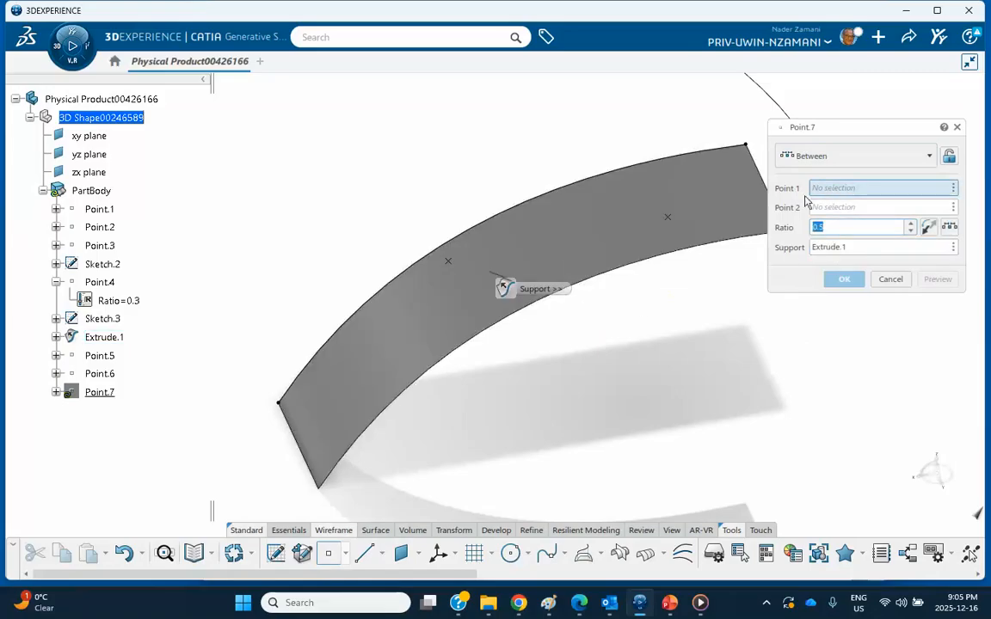
pyautogui.click(456, 266)
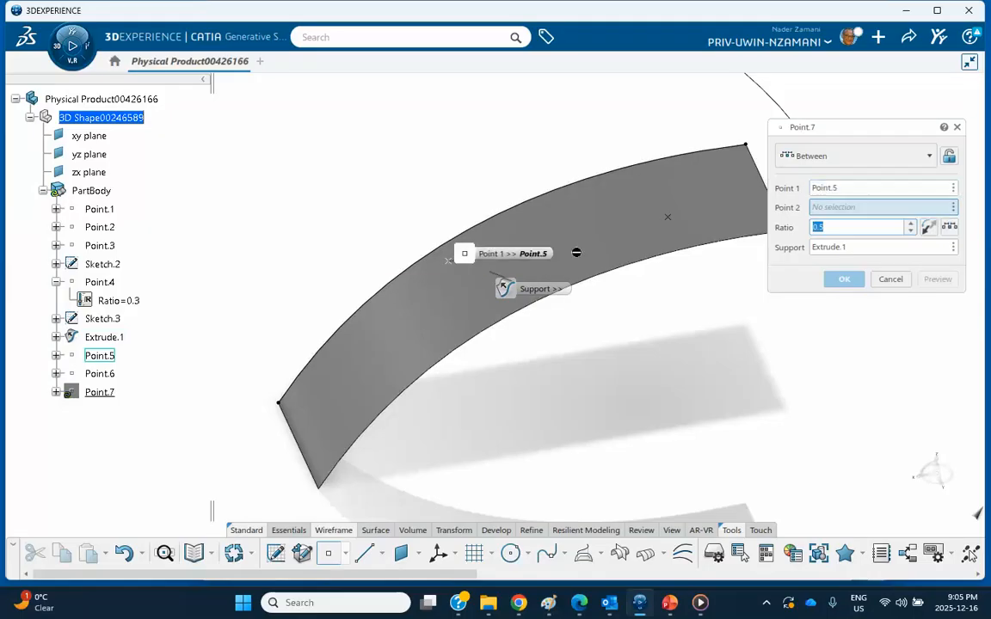
pyautogui.click(667, 220)
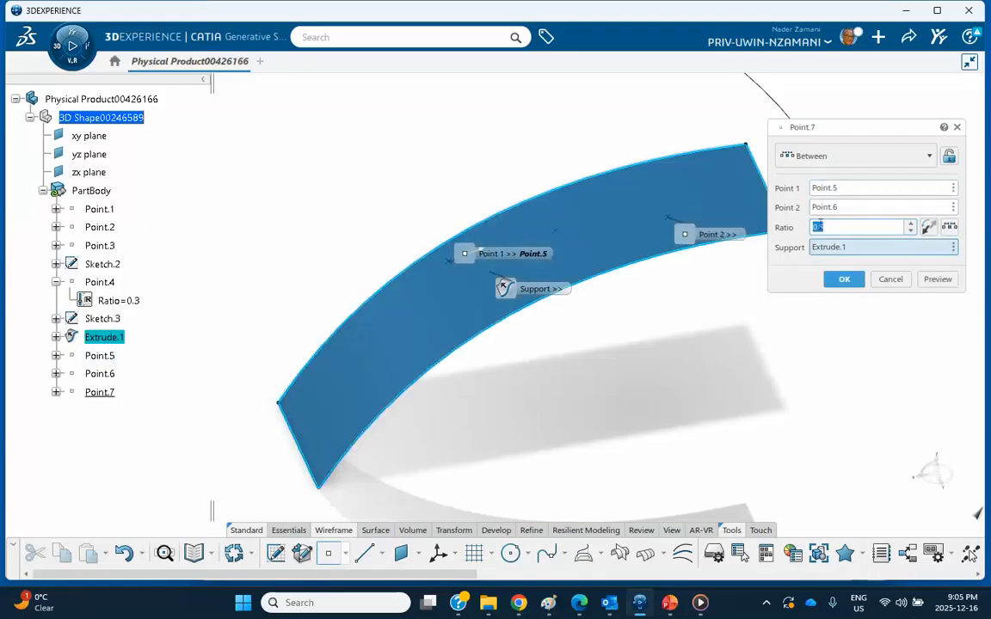
pyautogui.click(844, 278)
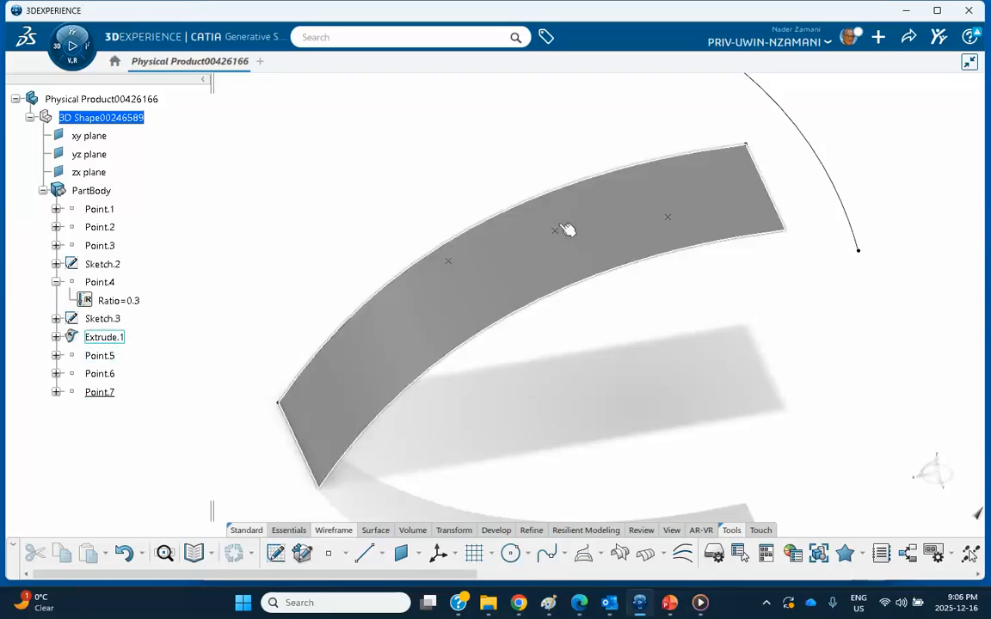
# - Edit the Between point on the extruded surface and set its ratio to 0.3
pyautogui.doubleClick(100, 392)
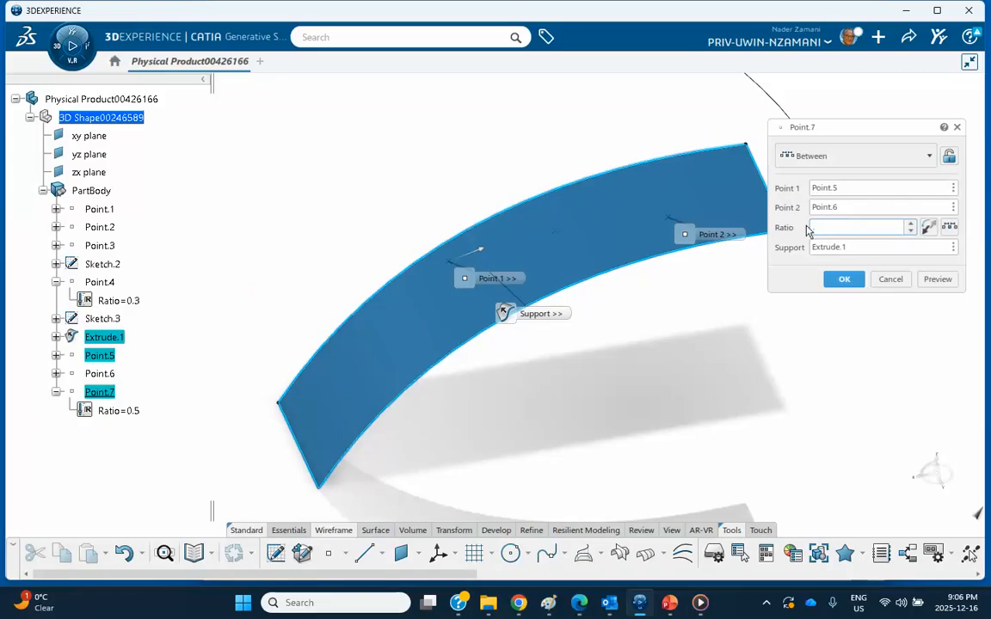
pyautogui.write('0.3')
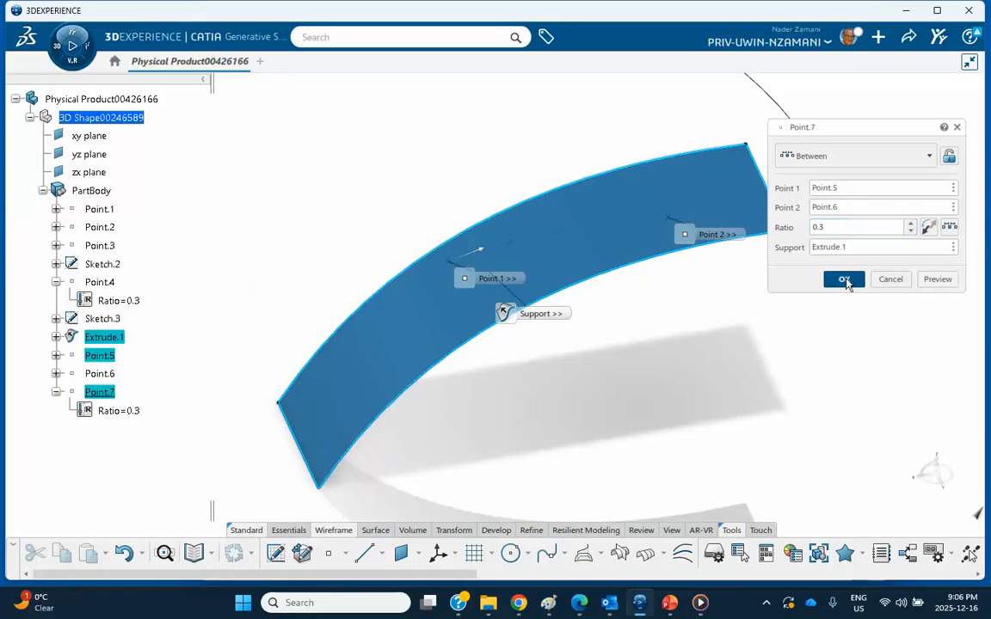
pyautogui.click(843, 279)
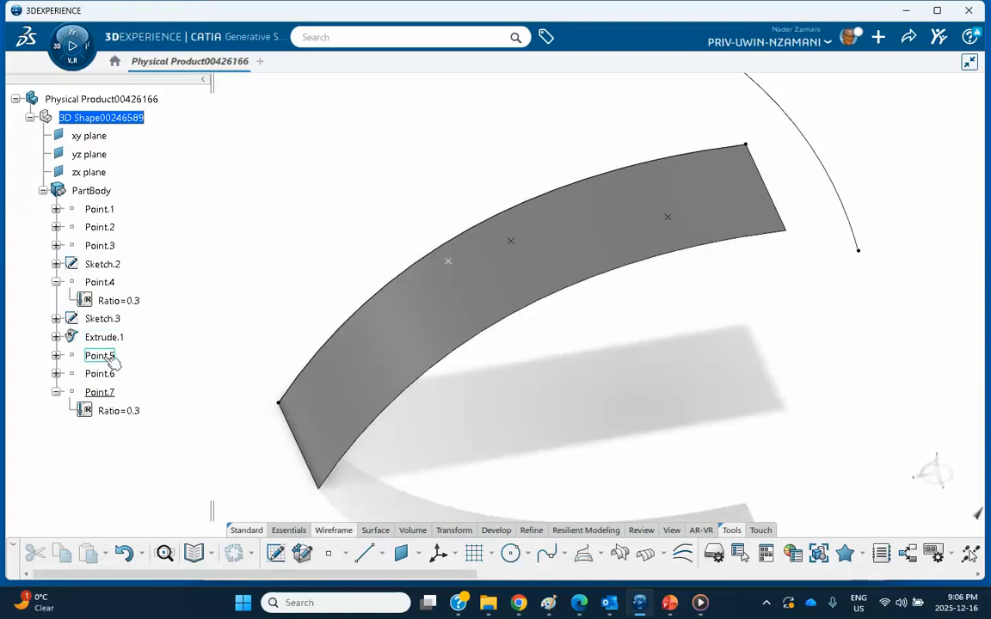
# - Reverse the direction of the Between point on the surface so the ratio is measured from the upper surface point
pyautogui.doubleClick(100, 392)
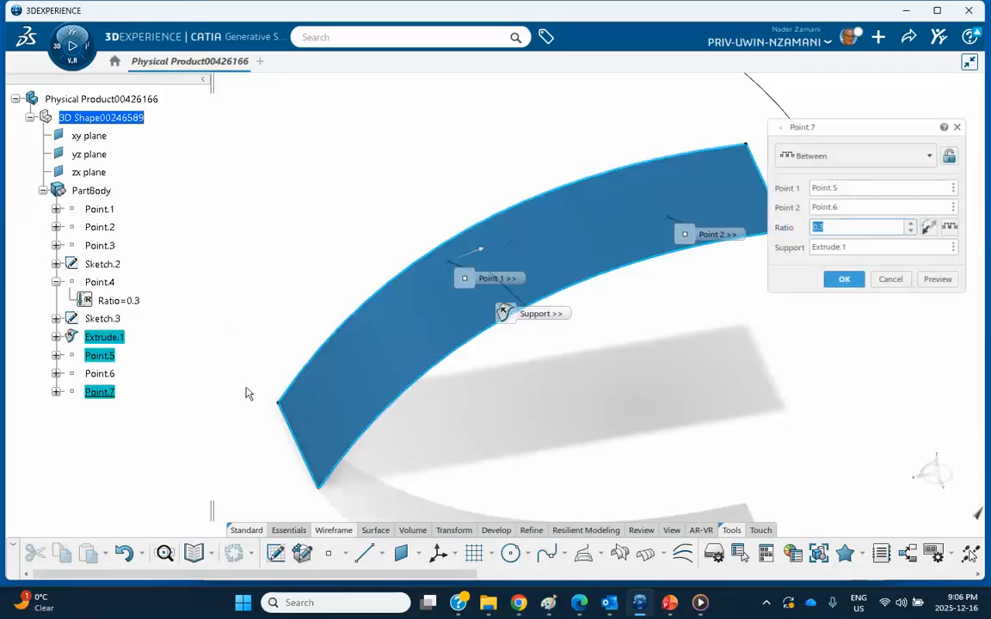
pyautogui.click(928, 228)
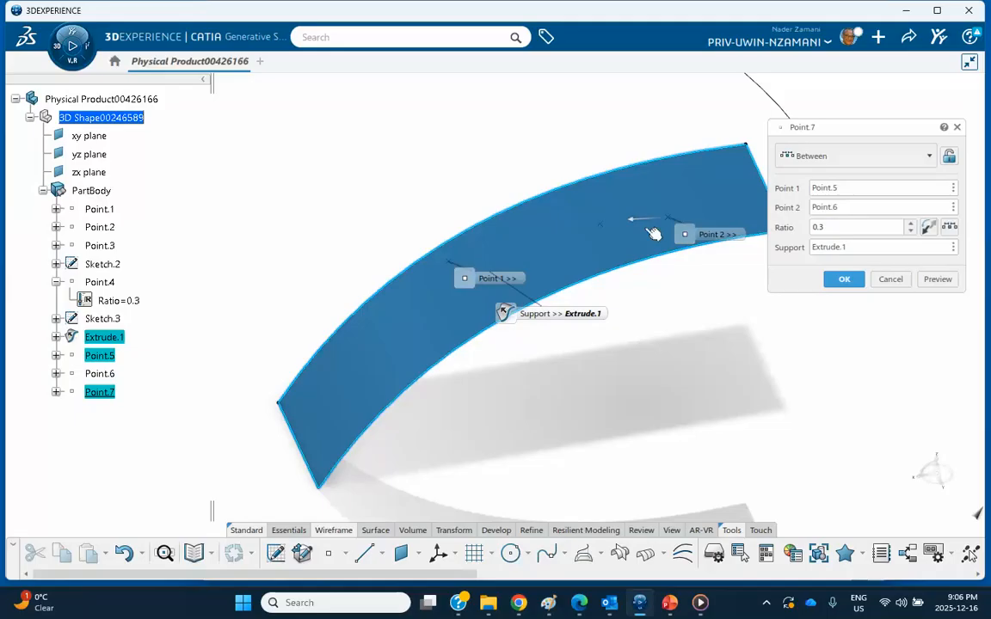
pyautogui.click(844, 280)
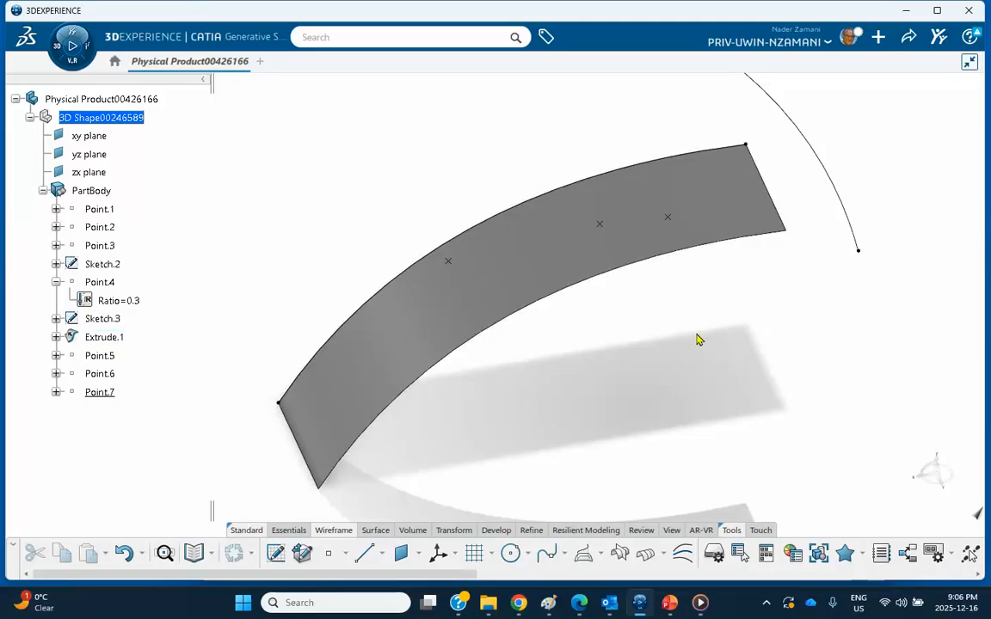
pyautogui.click(767, 603)
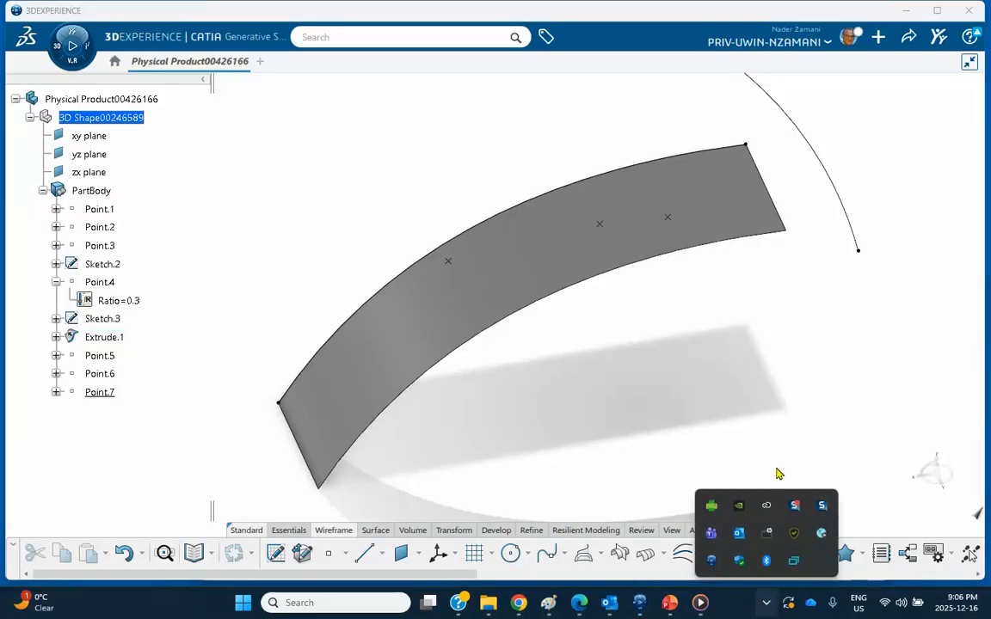